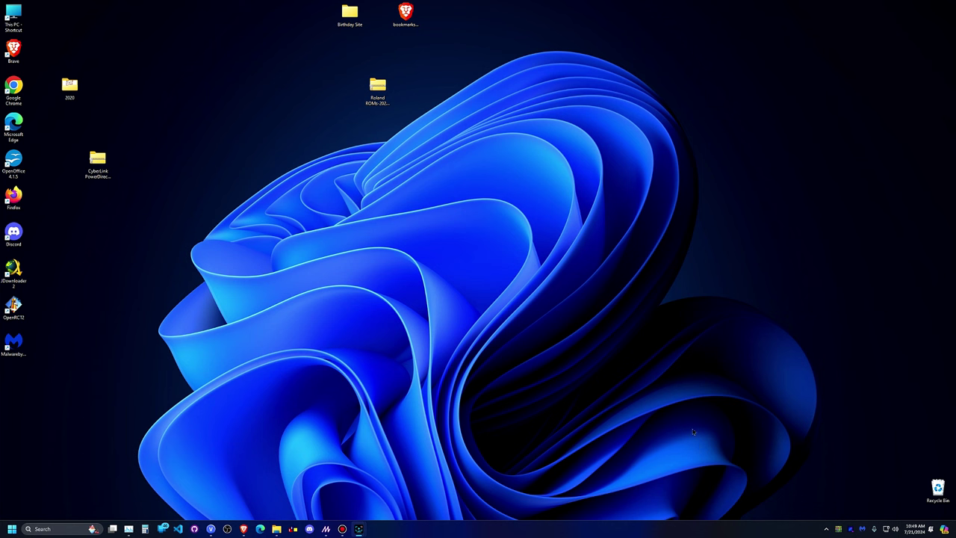
Switch to Brave, review the community poll and the "BTS: Making of Sound Track Videos" page, and glance at the Diddy Kong Racing OST project in VEGAS Pro.
click(243, 529)
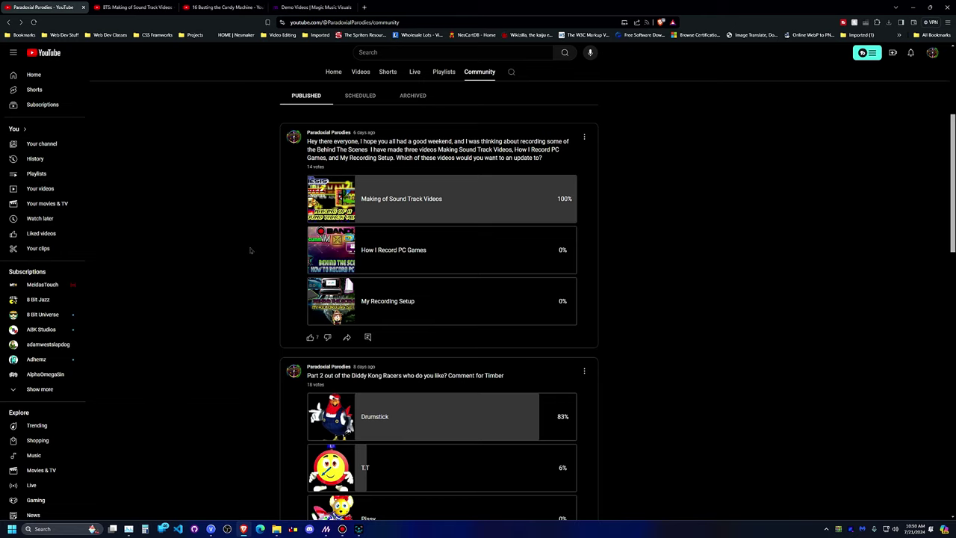
key(ctrl+Tab)
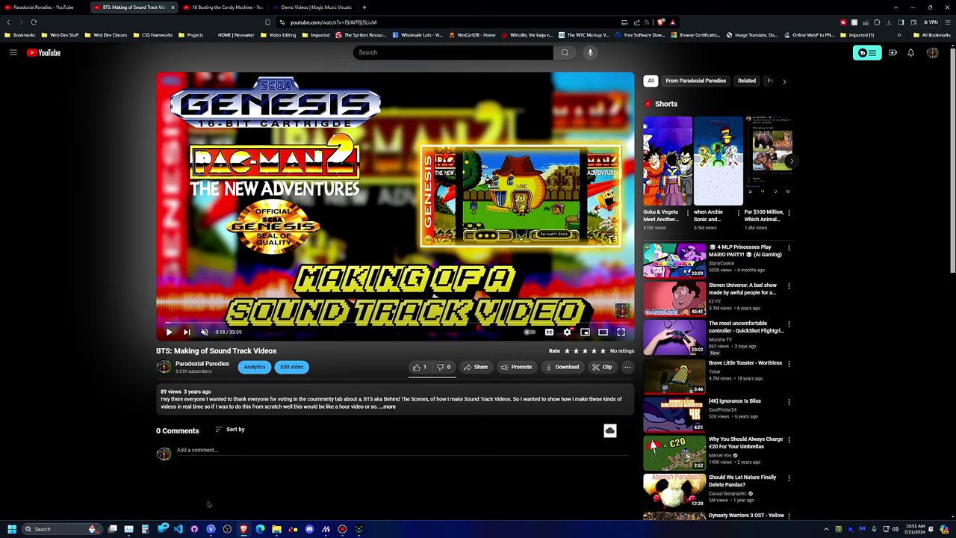
mouse_move(210, 530)
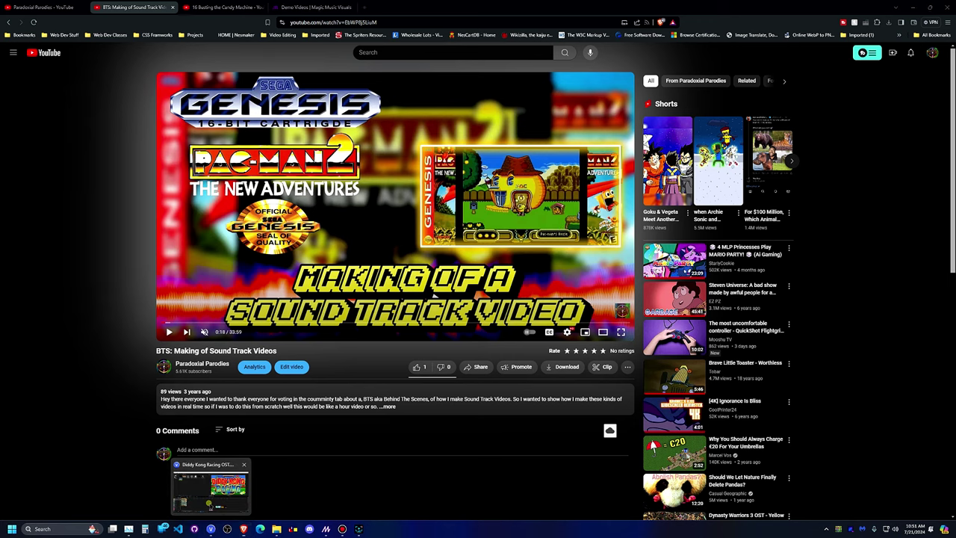
click(210, 489)
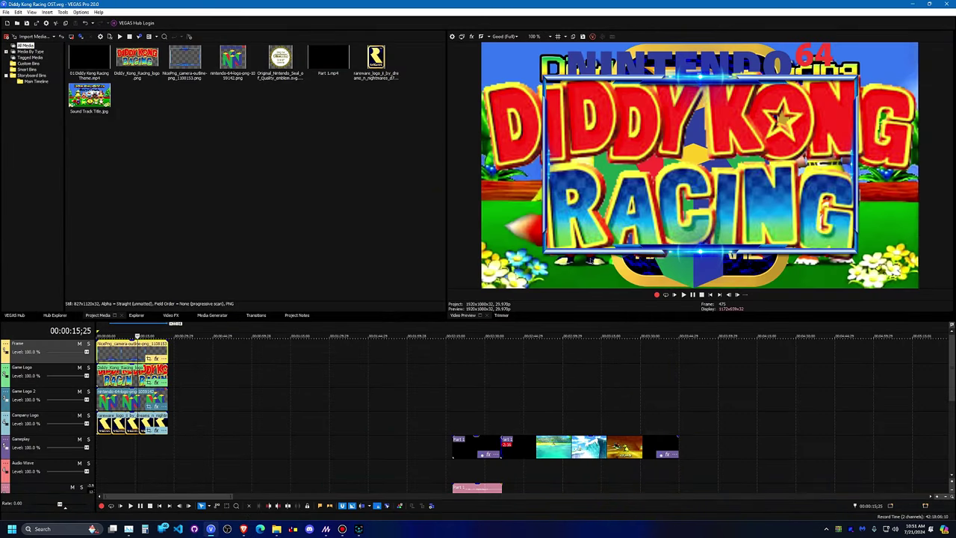
click(910, 4)
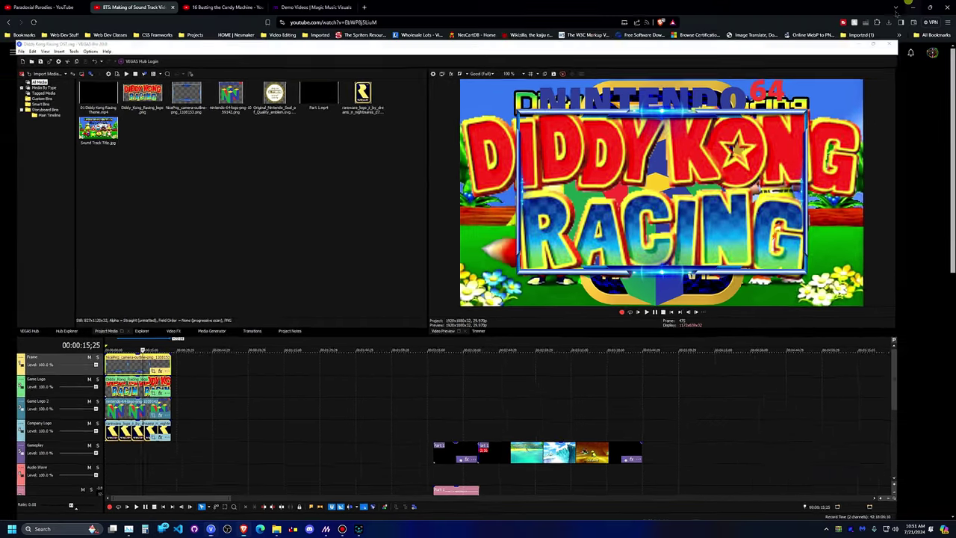
View the "16 Busting the Candy Machine" video page, check the VEGAS Pro project again, and return to the desktop.
click(313, 7)
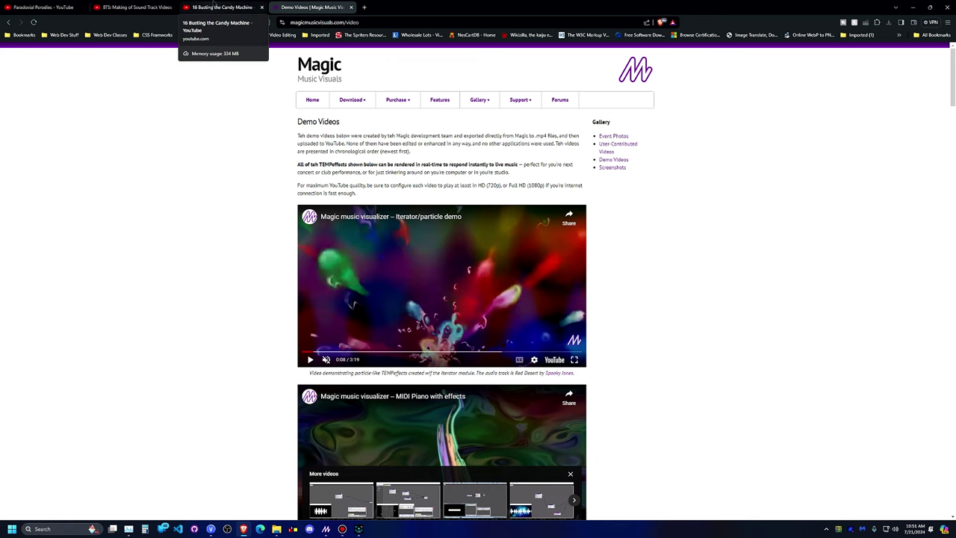
click(216, 6)
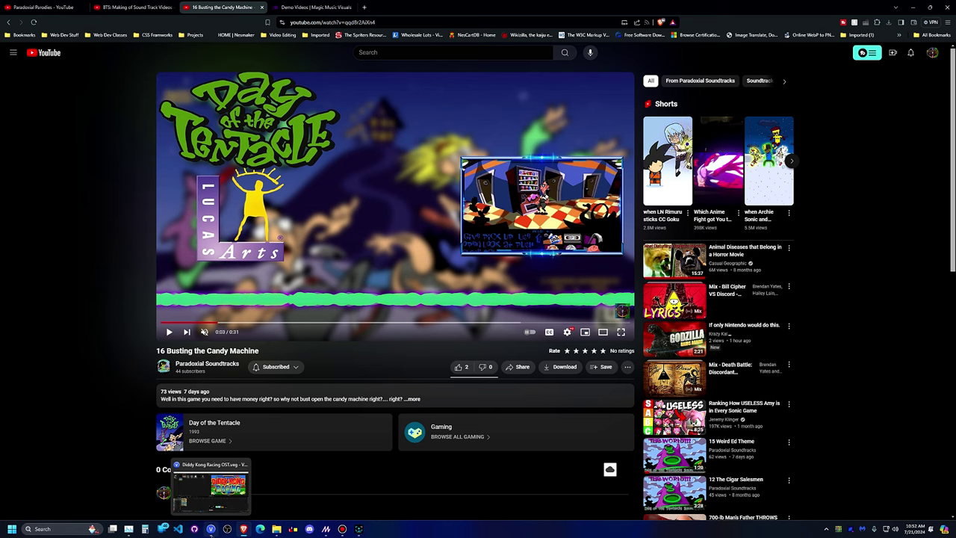
click(211, 529)
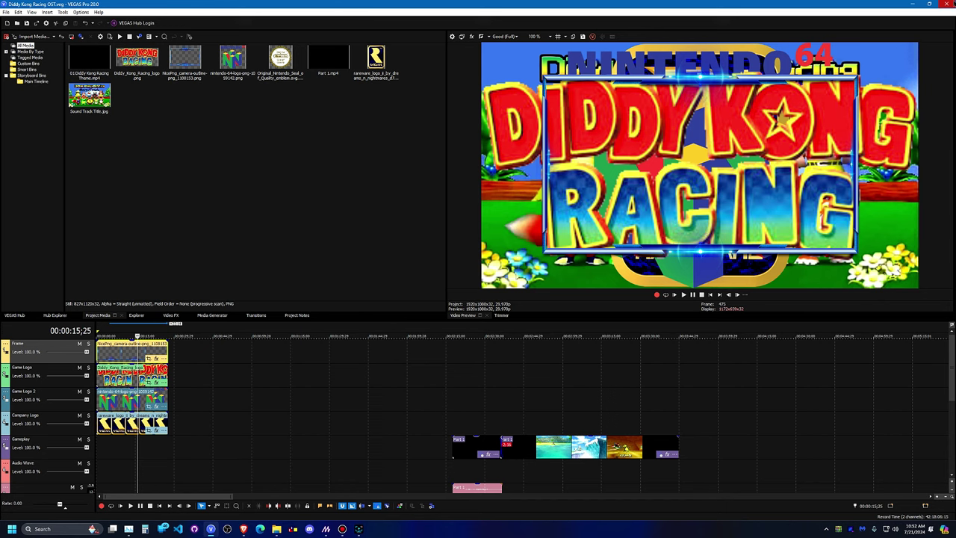
click(912, 4)
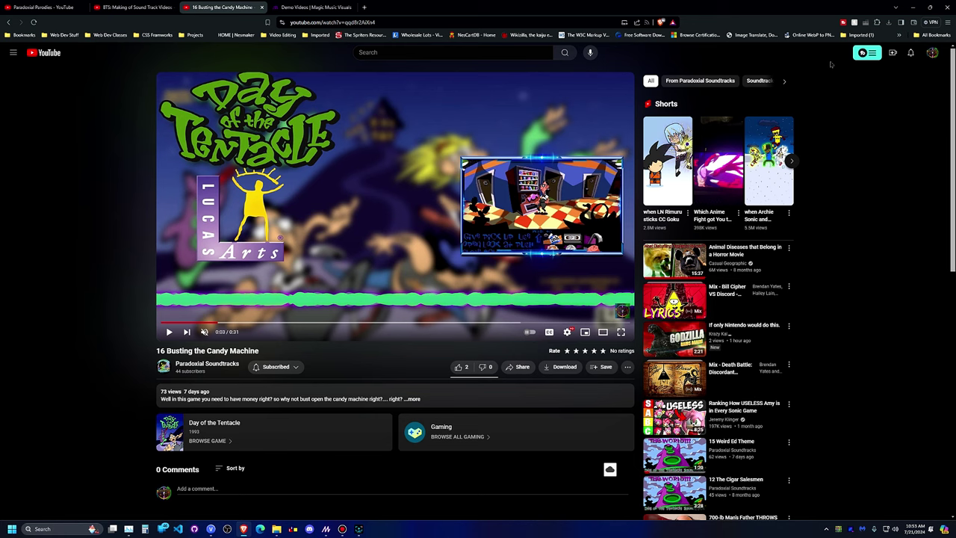
click(911, 6)
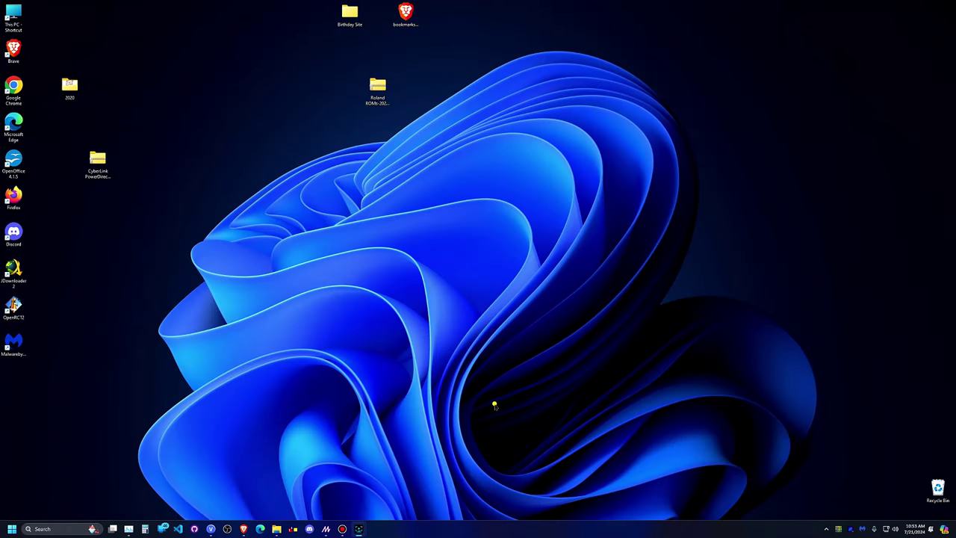
Look at the Diddy Kong Racing.magic scene in Magic, and view its Demo Videos page in Brave, rewinding the Iterator/particle demo to the start.
mouse_move(326, 529)
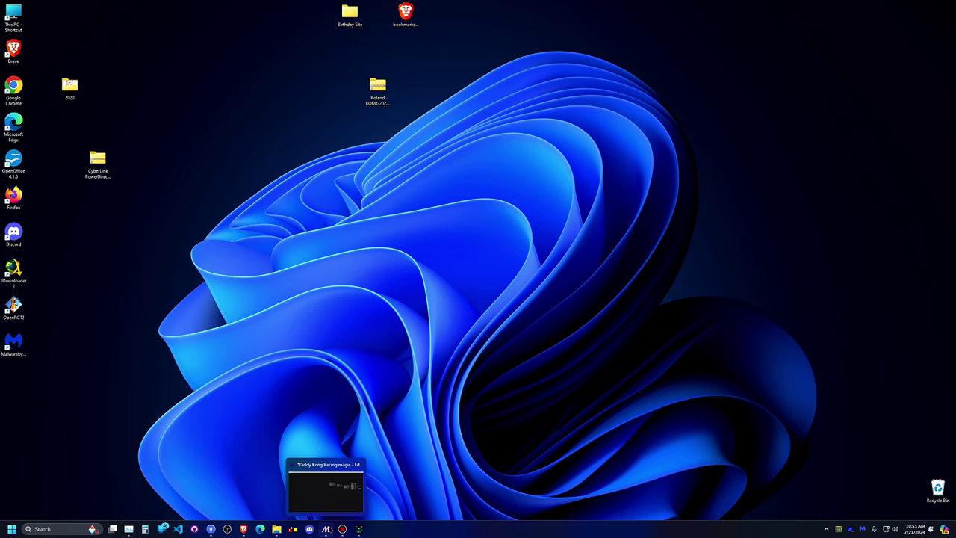
click(326, 529)
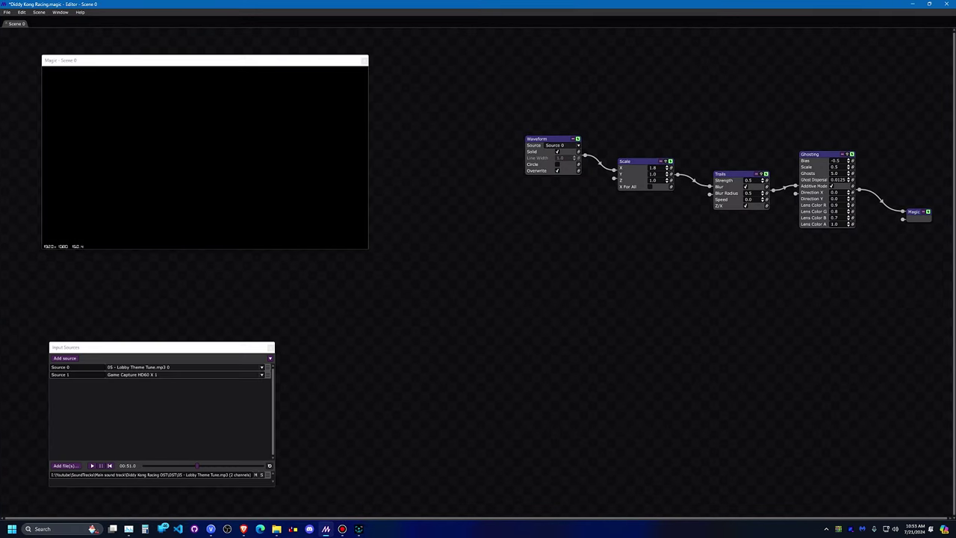
click(244, 529)
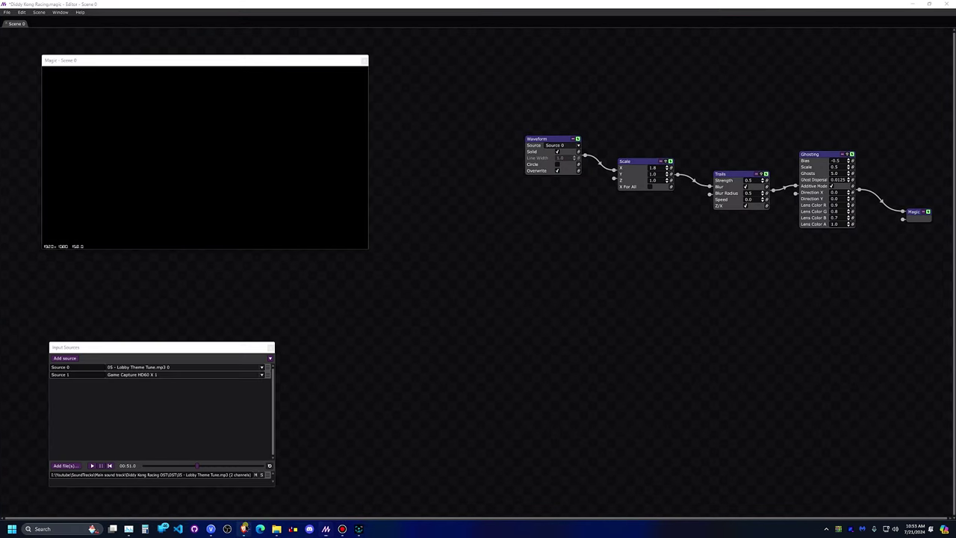
click(313, 6)
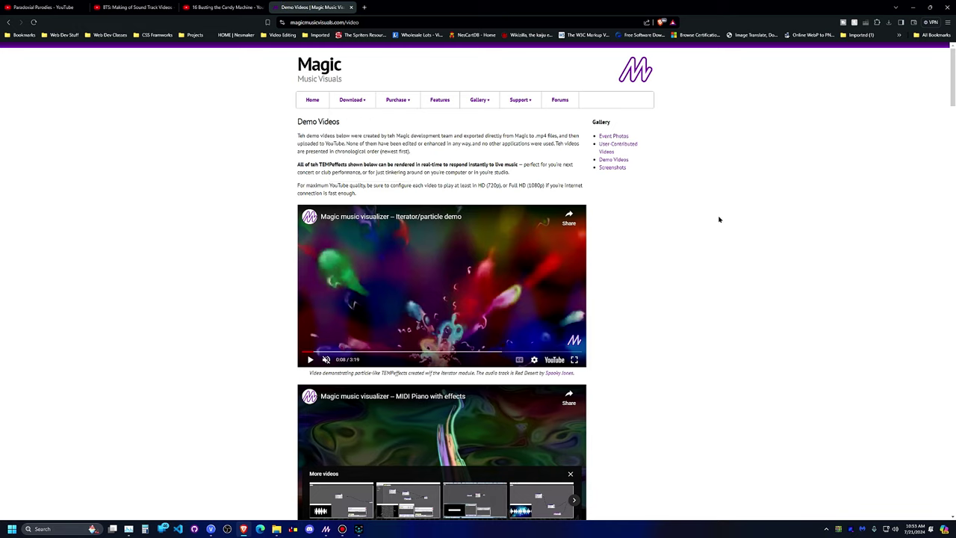
scroll(706, 224, down, 1)
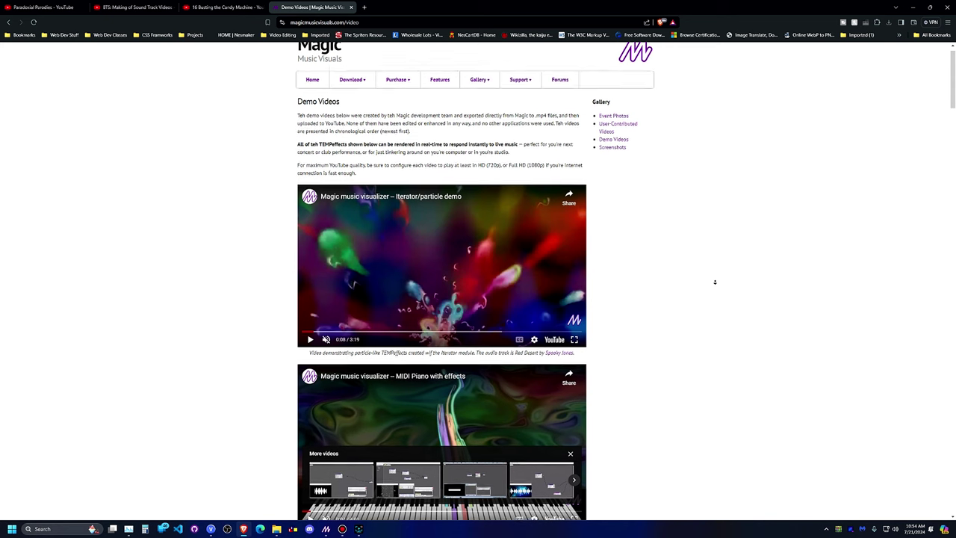
scroll(715, 280, down, 1)
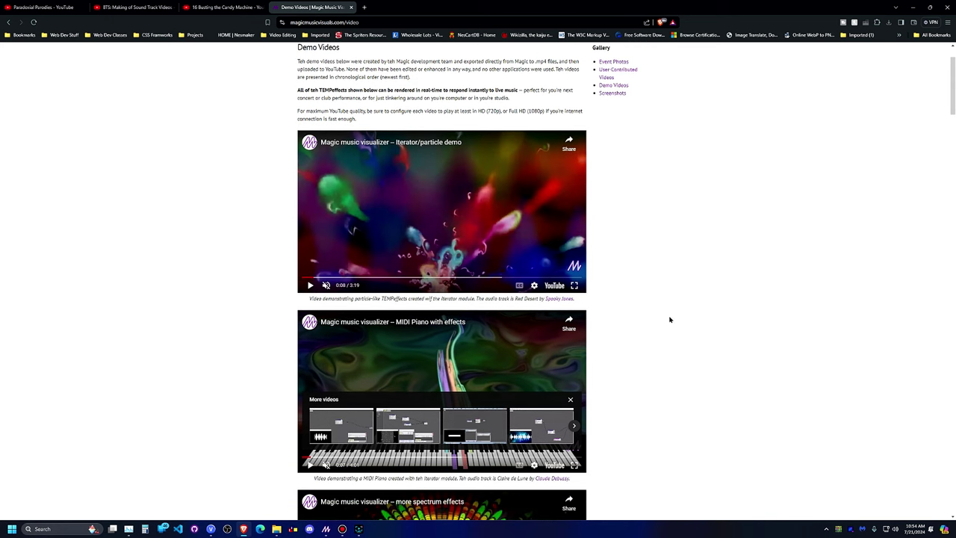
click(303, 276)
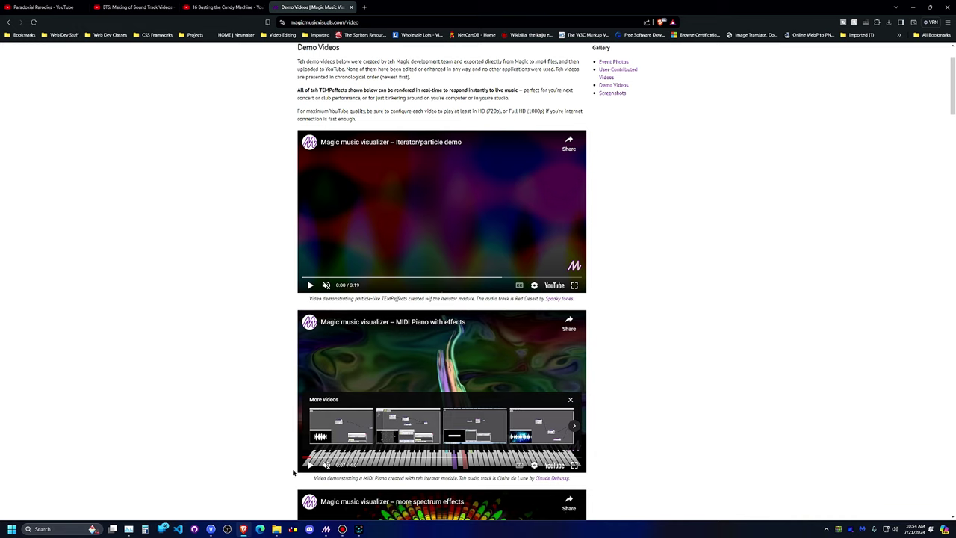
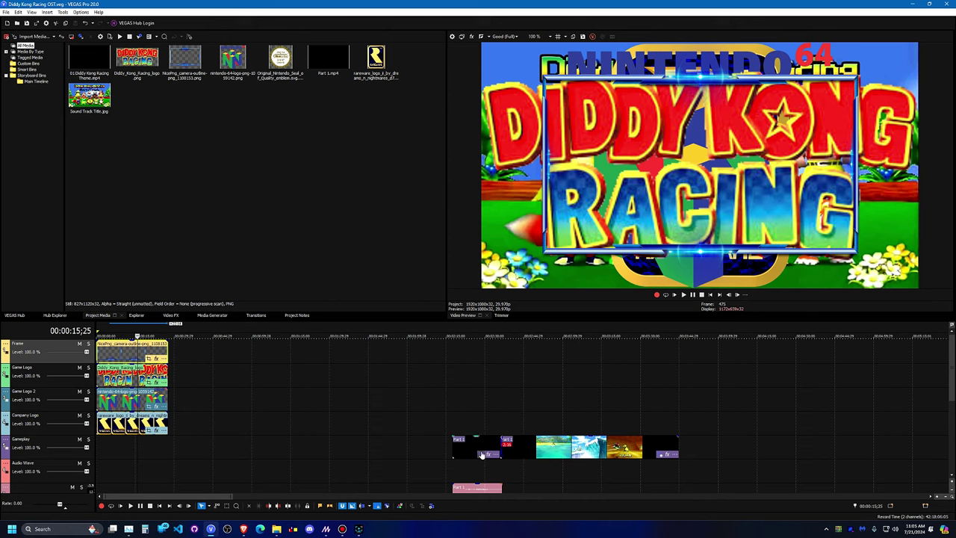
Try the first Part 1 gameplay clip beneath the logo clips and return it beside the second gameplay clip.
drag(475, 451, 132, 454)
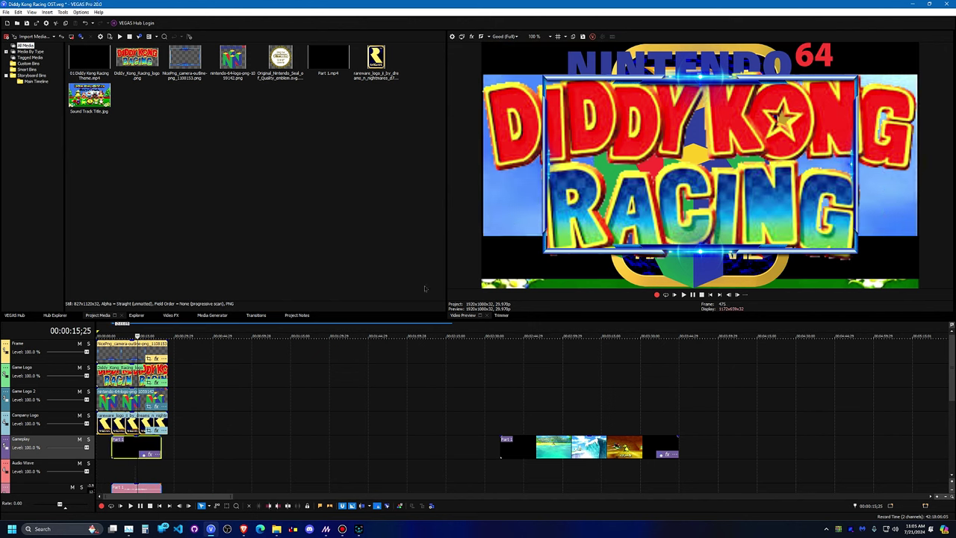
drag(126, 452, 467, 442)
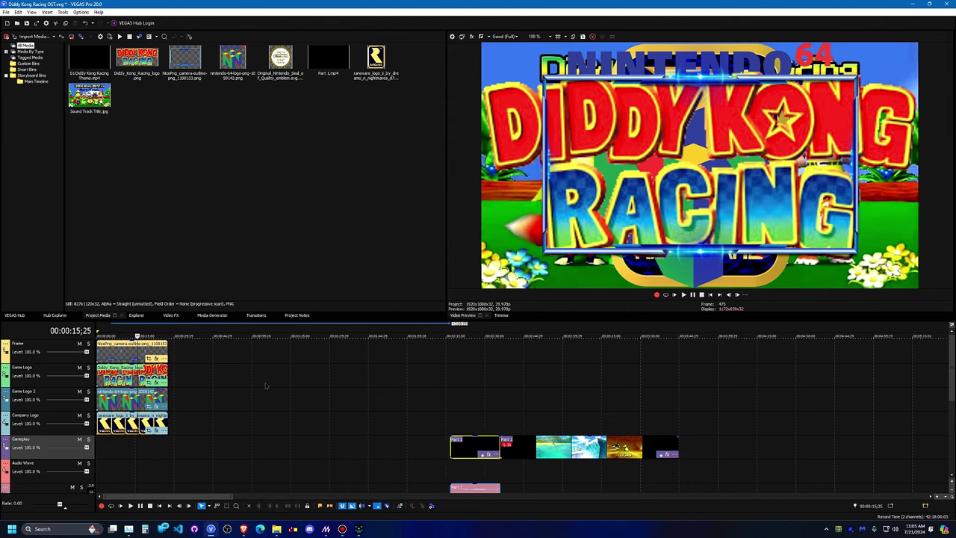
Turn off Maintain aspect ratio in the Pan/Crop settings of the camera-outline image on the Frame track.
click(109, 357)
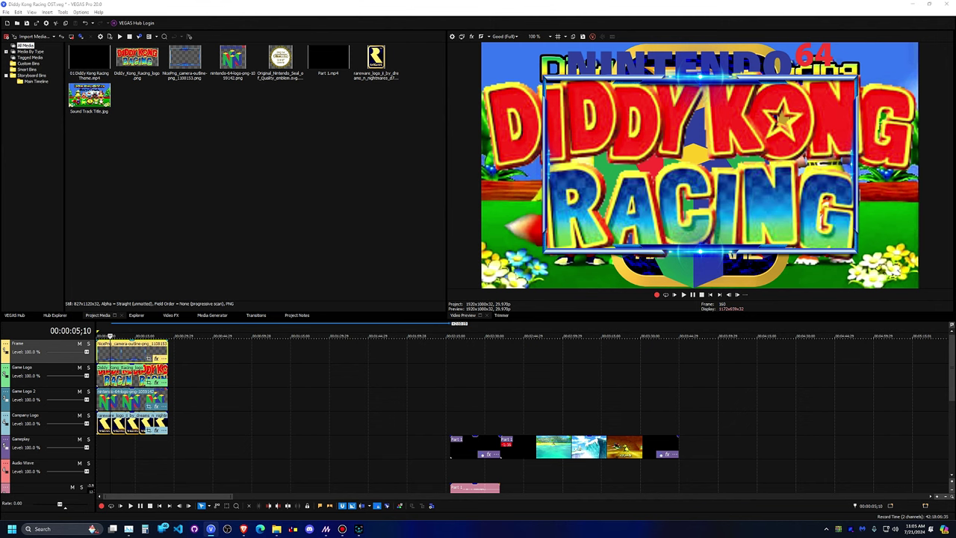
click(148, 358)
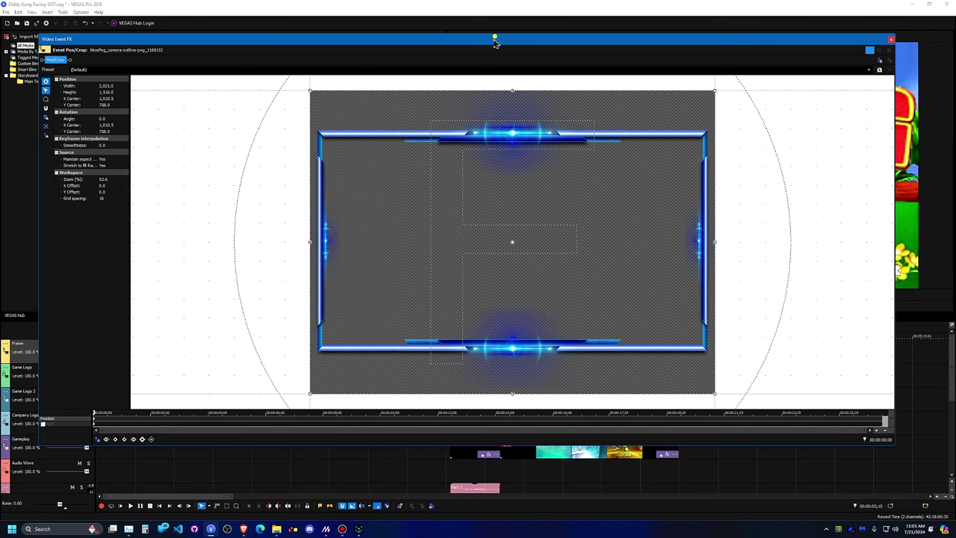
drag(495, 37, 423, 57)
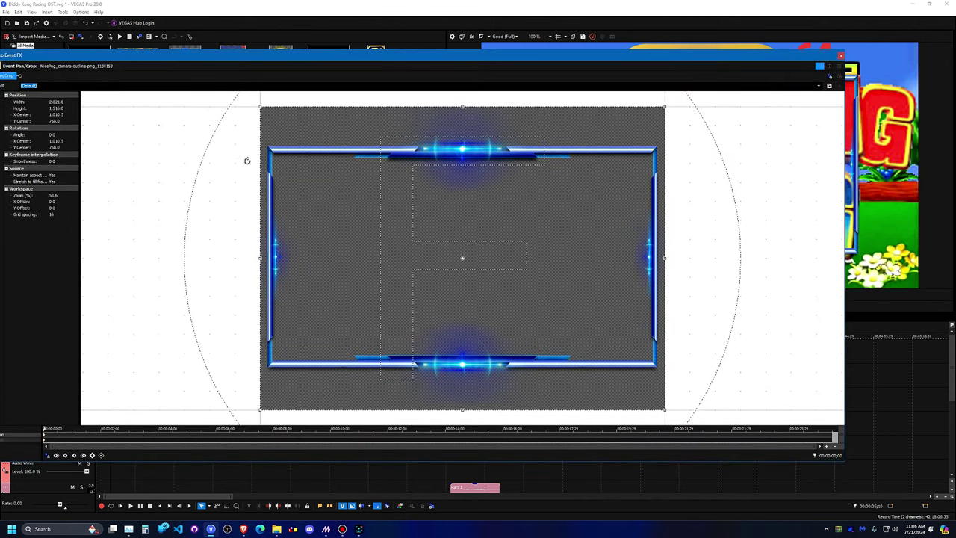
click(73, 177)
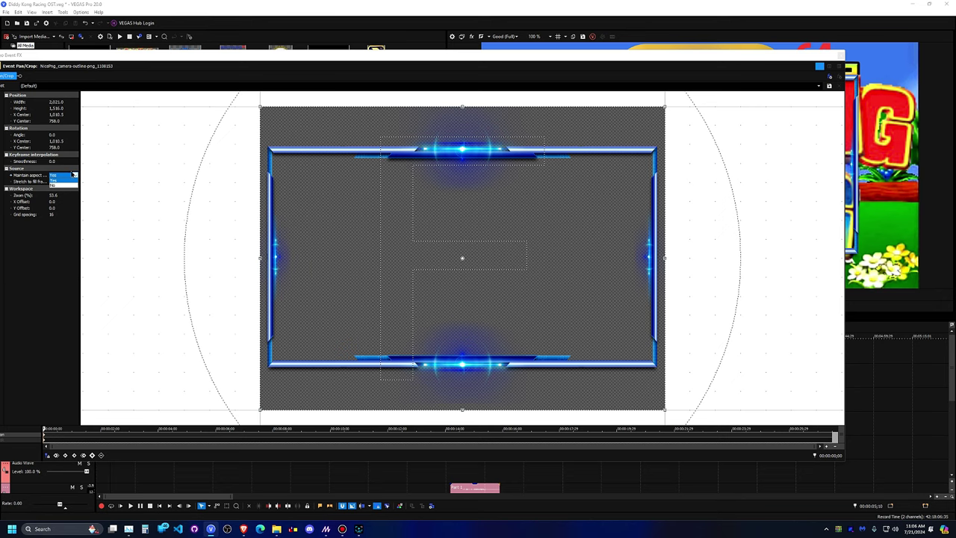
click(53, 184)
drag(338, 62, 45, 75)
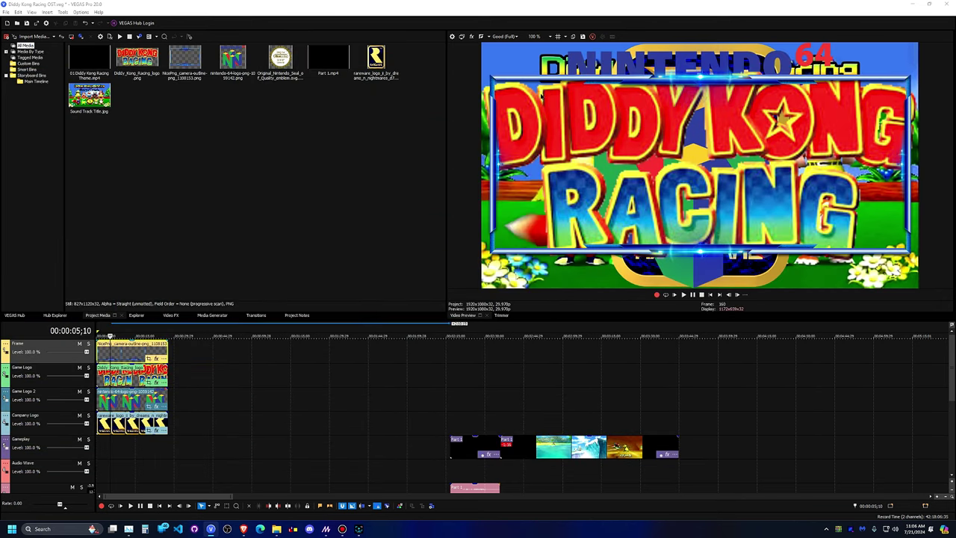
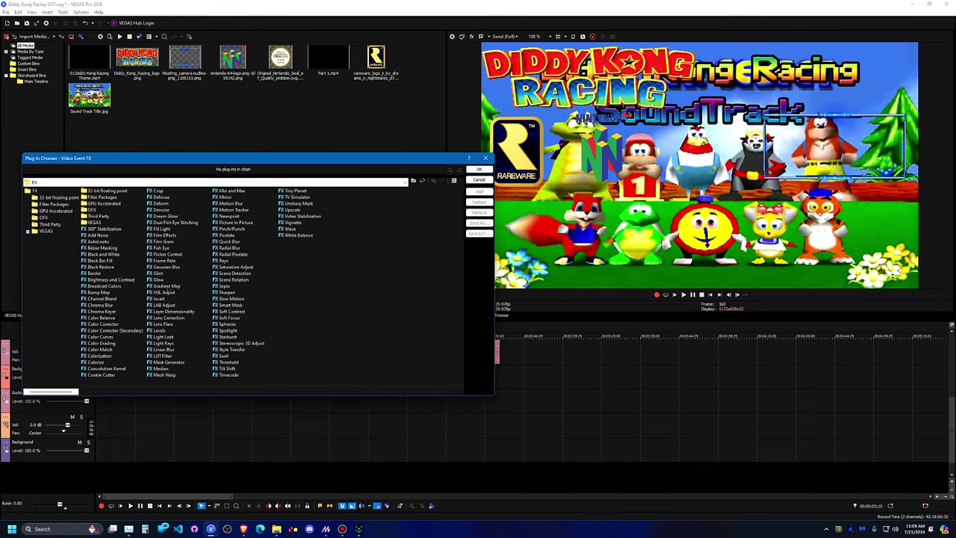
Add the Gaussian Blur effect to the Sound Track Title clip on the Background track and apply its Soften preset.
double_click(166, 267)
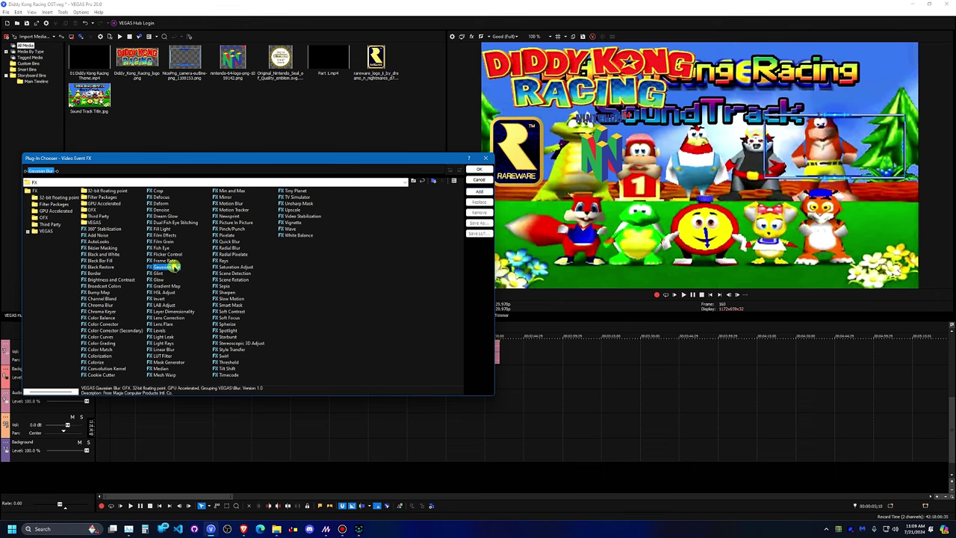
click(479, 169)
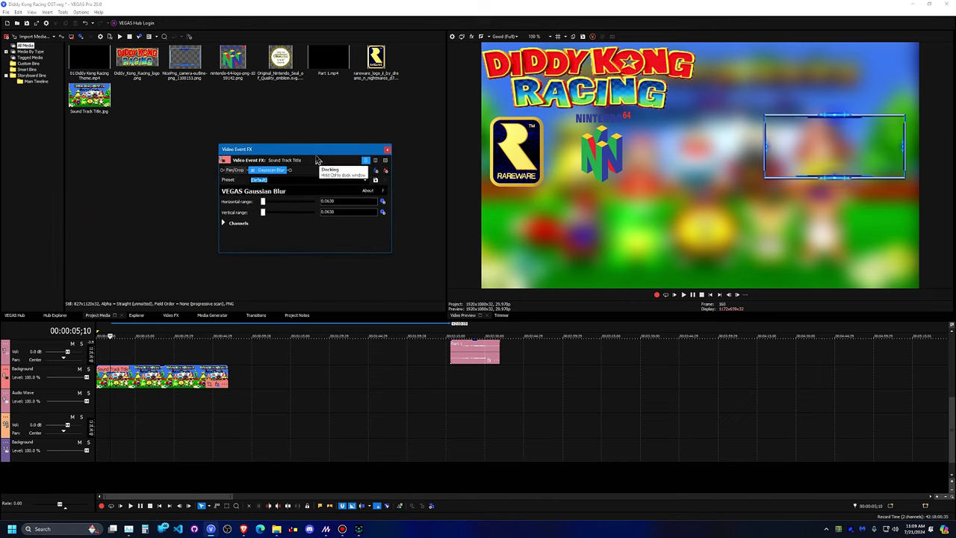
click(364, 179)
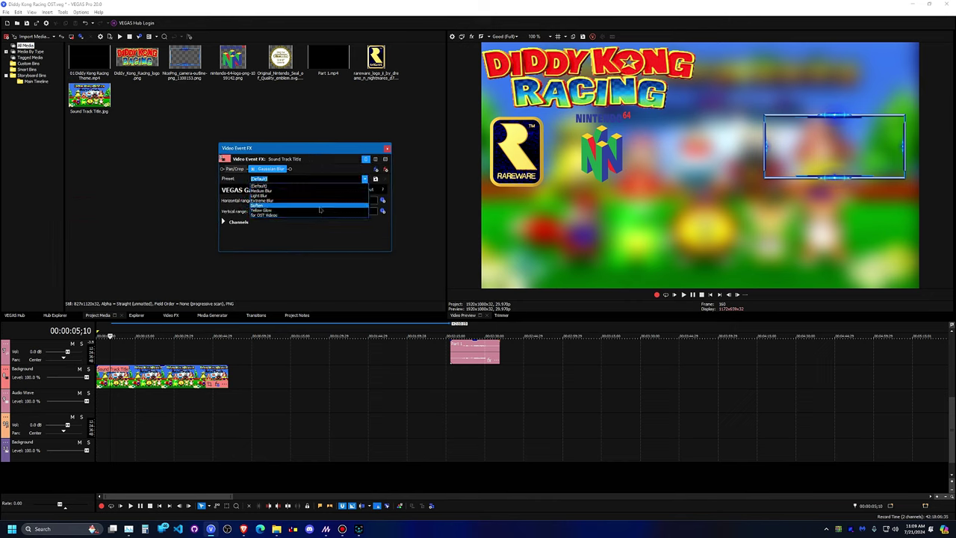
click(320, 206)
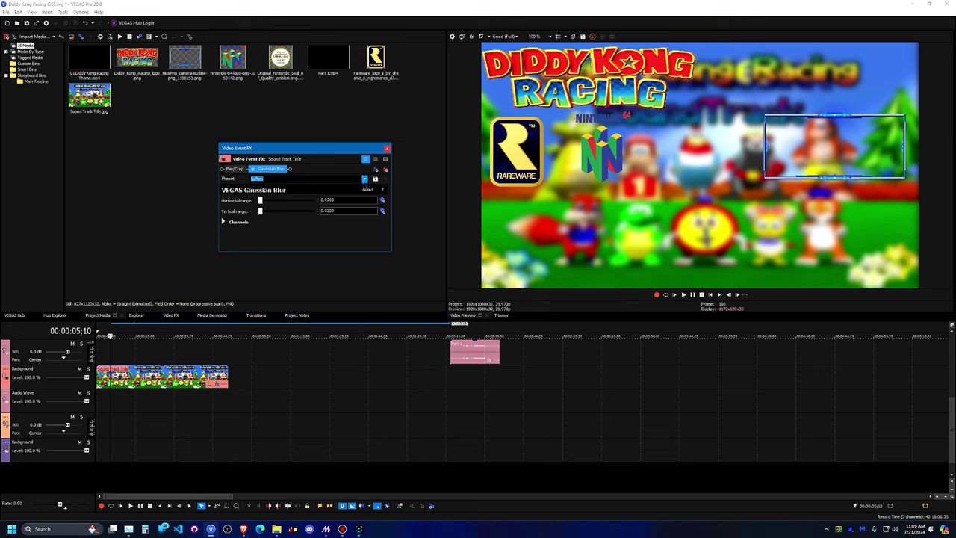
Compare the Light Blur and Soften presets of the Gaussian Blur on the Sound Track Title clip and settle on Light Blur.
click(364, 180)
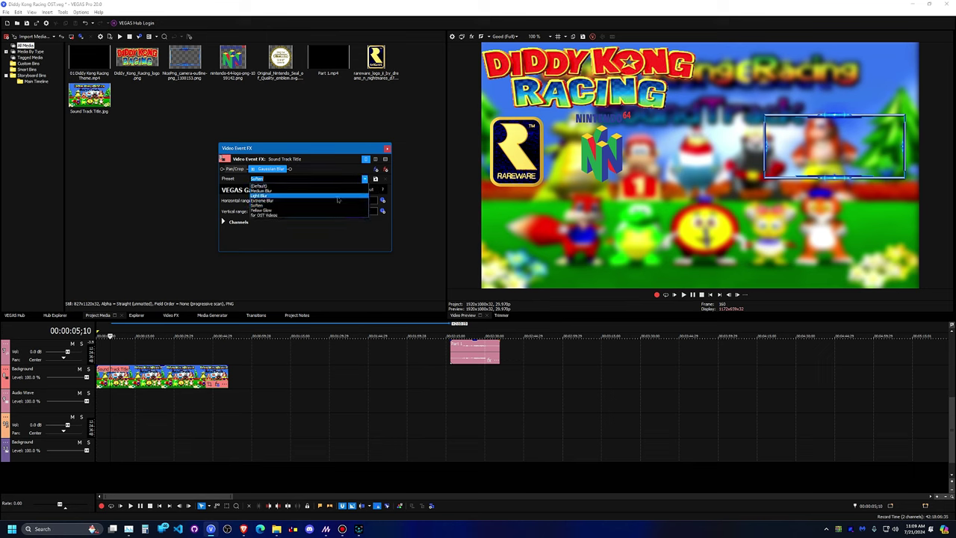
click(338, 198)
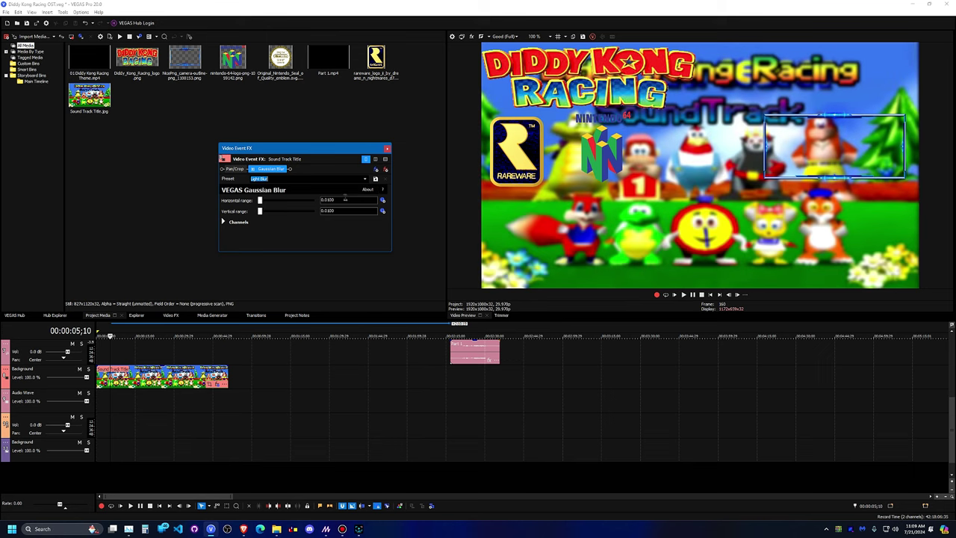
click(366, 180)
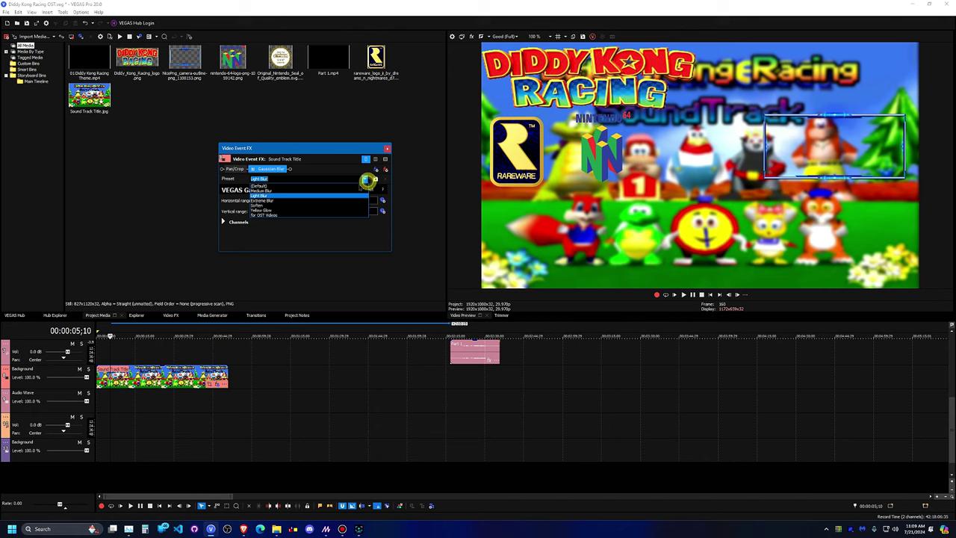
click(304, 208)
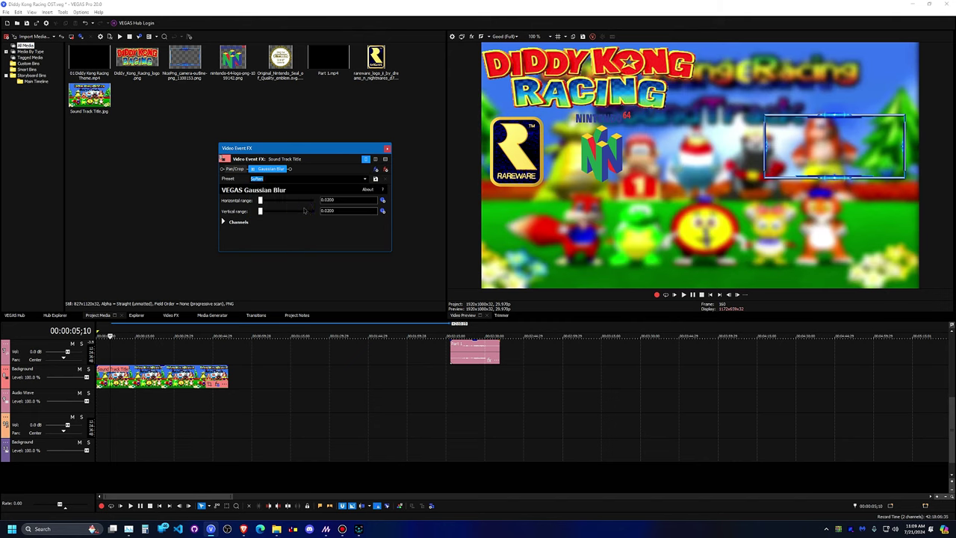
click(365, 180)
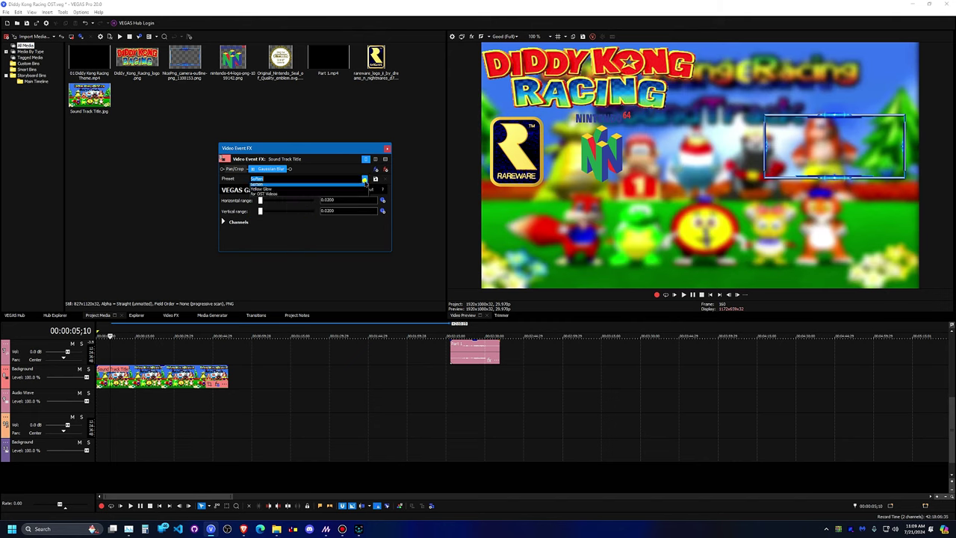
click(326, 197)
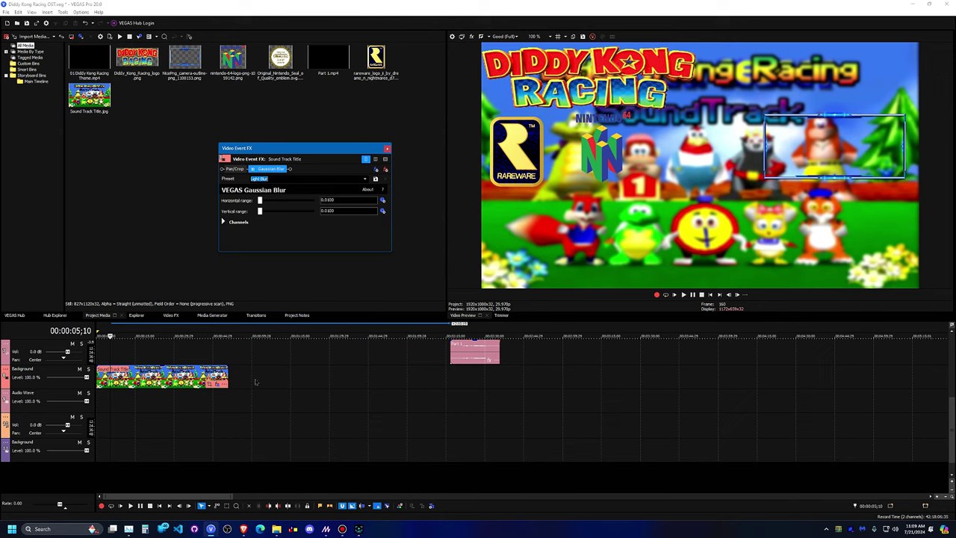
mouse_move(426, 5)
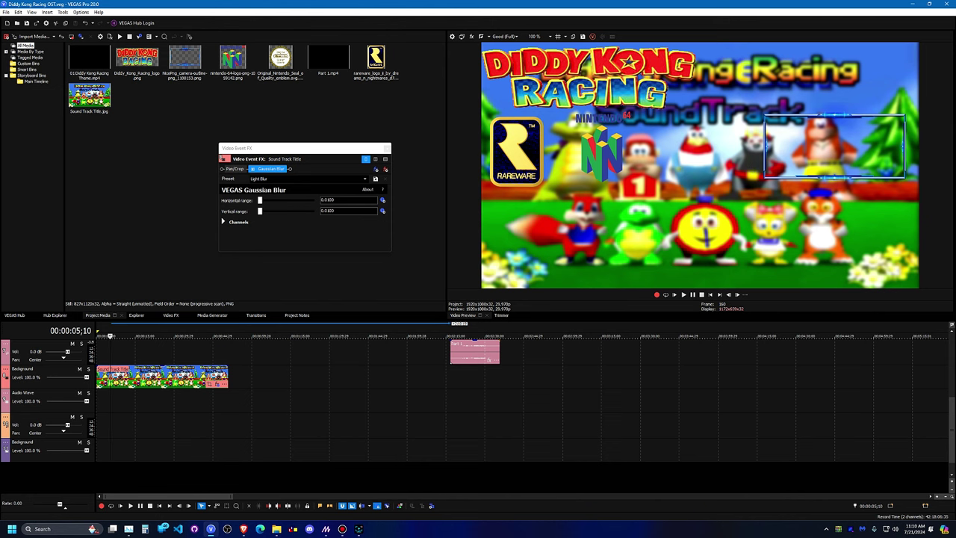
Select the clips on the Frame, Game Logo, Game Logo 2, Company Logo and Background tracks and combine them into one group.
scroll(950, 402, up, 3)
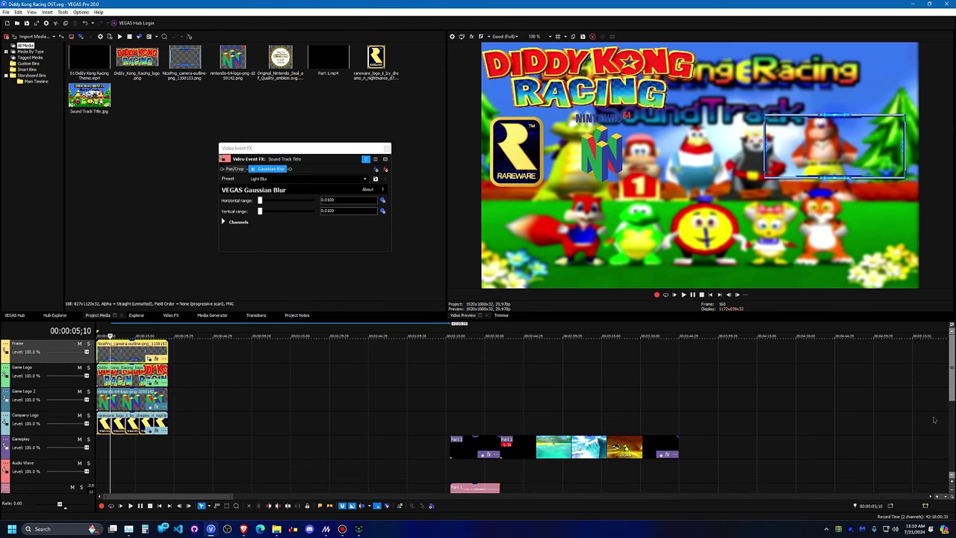
scroll(950, 380, down, 1)
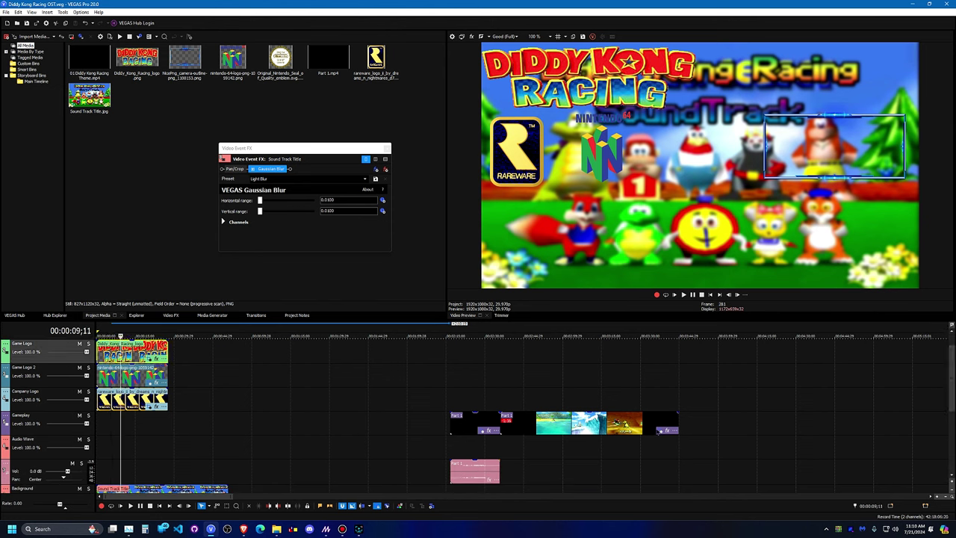
scroll(952, 403, up, 1)
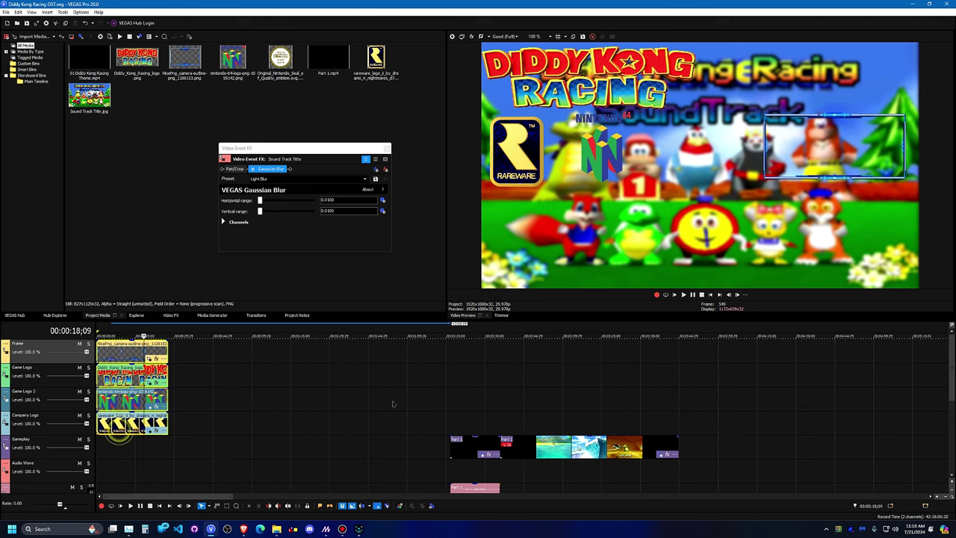
scroll(949, 371, down, 3)
scroll(950, 371, down, 3)
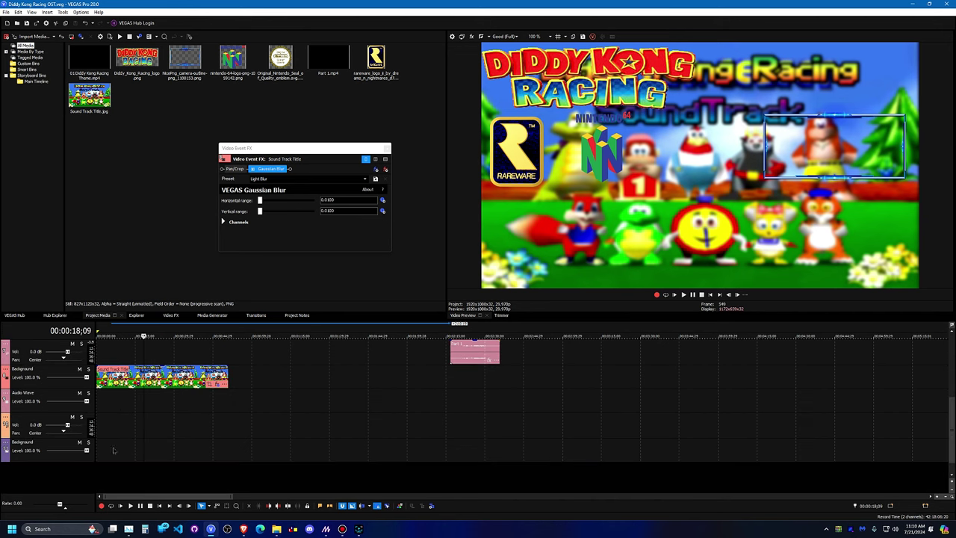
click(143, 380)
right_click(178, 375)
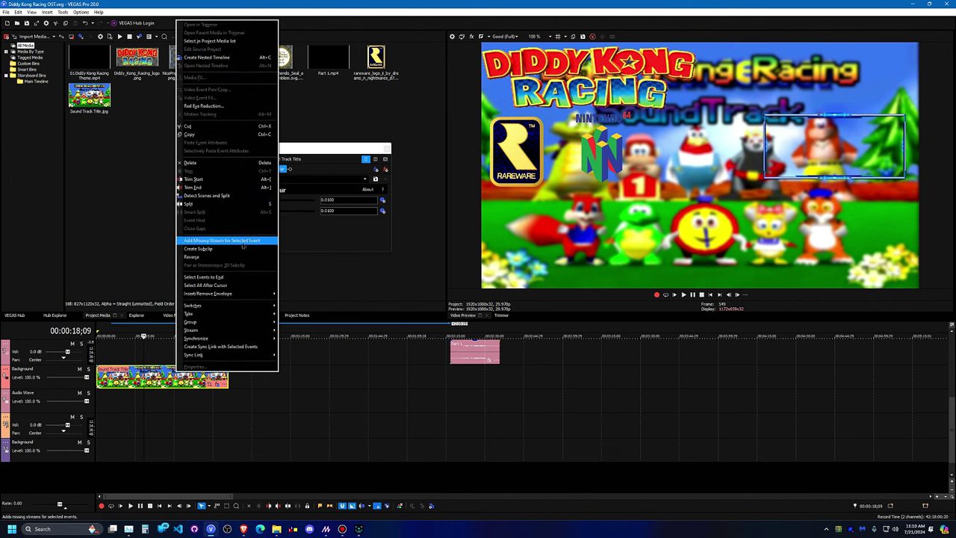
mouse_move(209, 308)
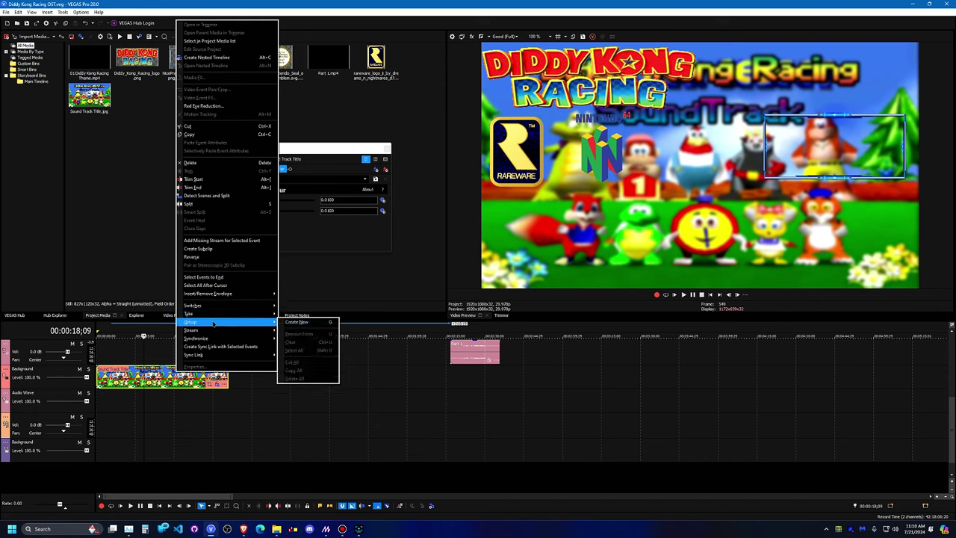
click(306, 322)
click(190, 382)
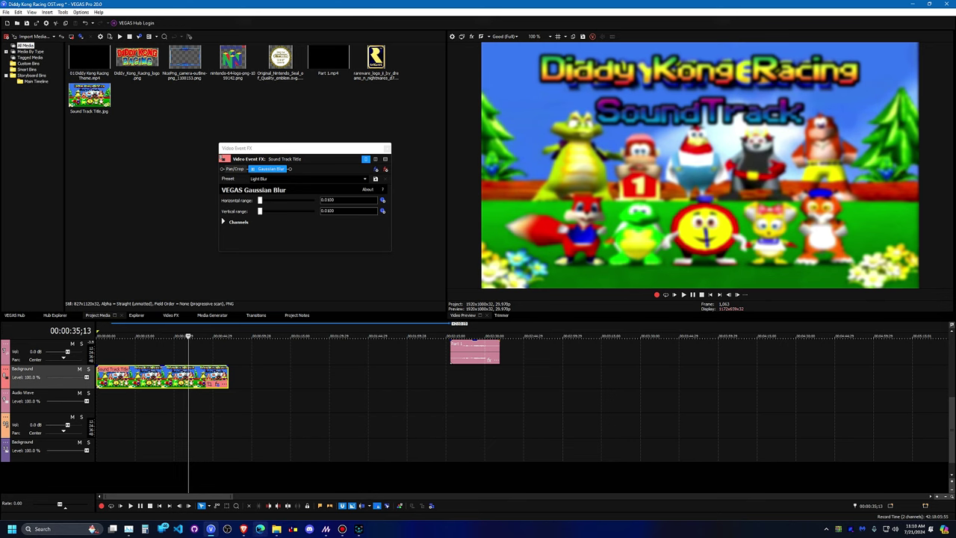
Switch to Brave, view the Character Select and Helga Stage videos in the Clay Fighter Soundtrack Genesis playlist, and return to VEGAS Pro.
click(243, 529)
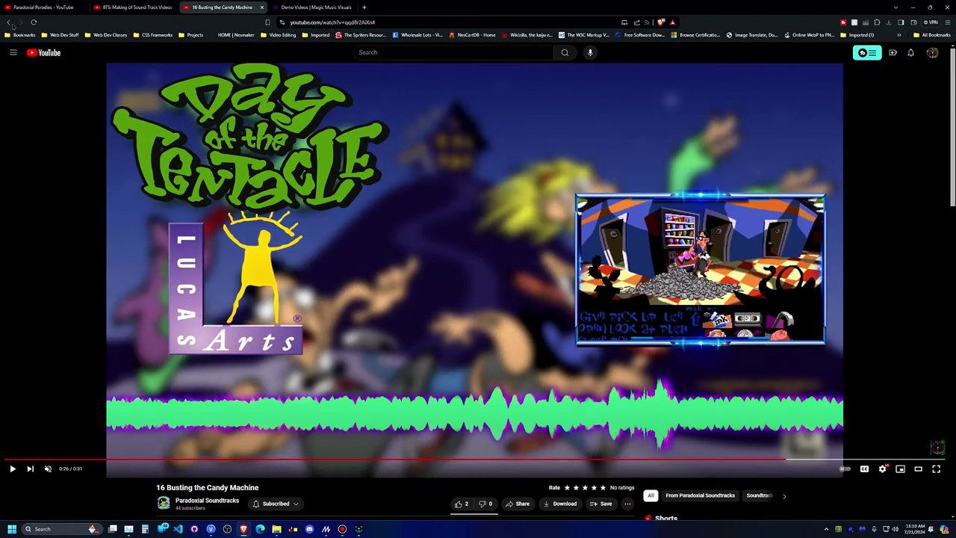
click(11, 24)
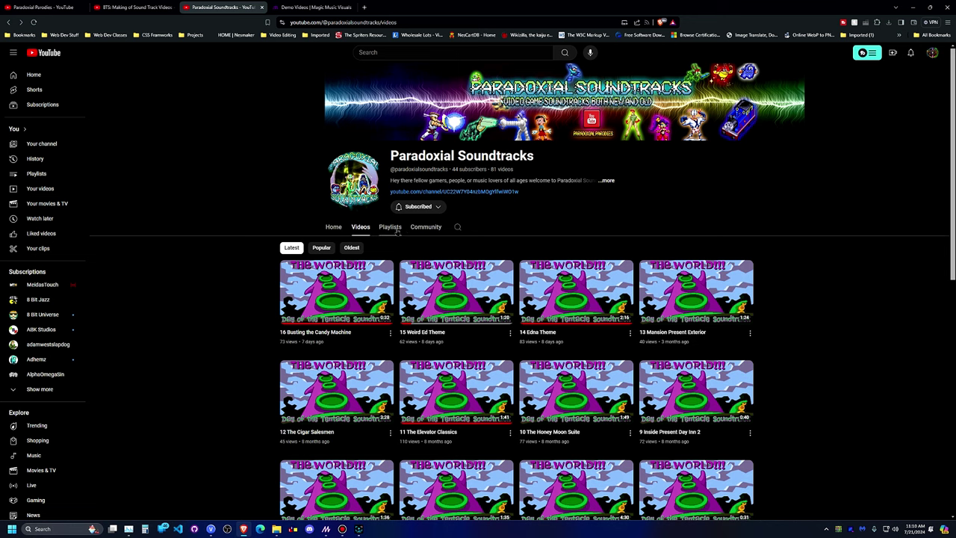
click(396, 230)
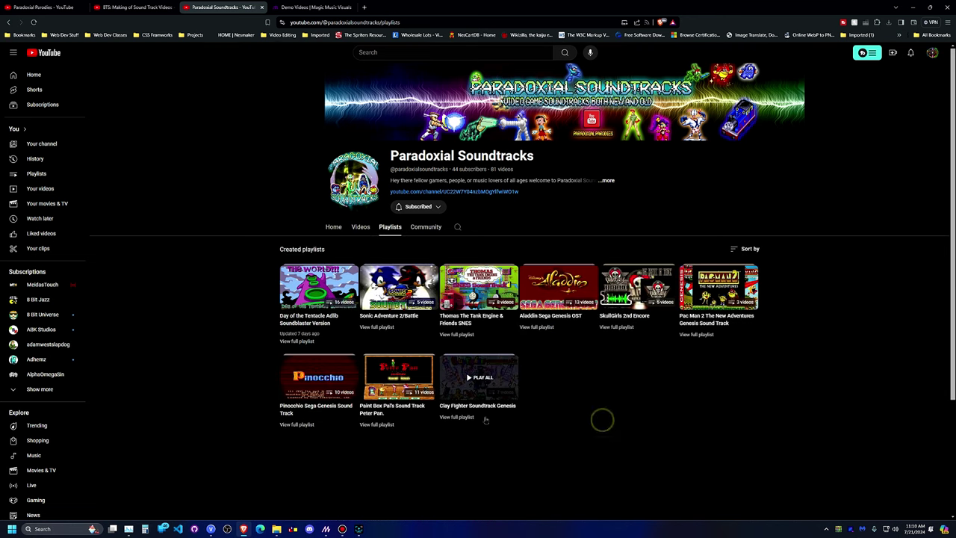
click(463, 417)
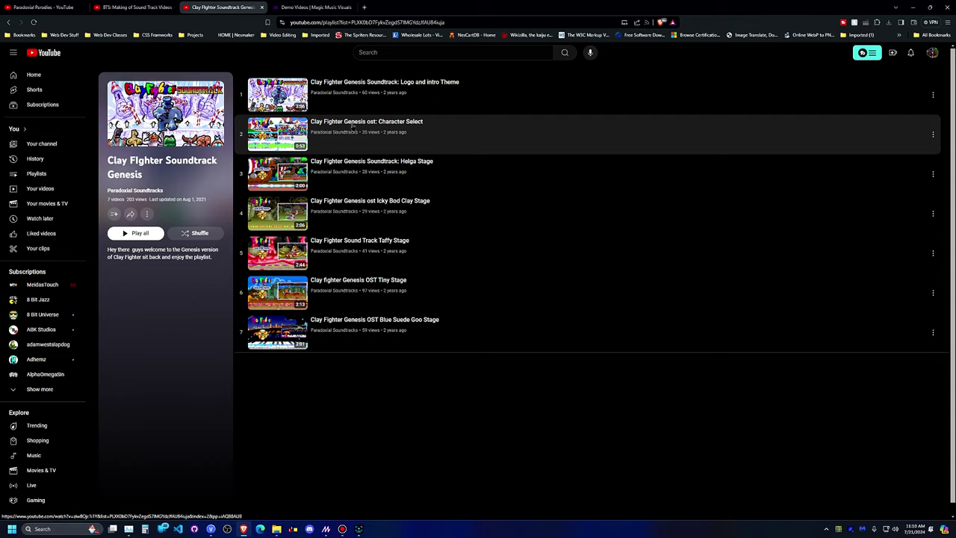
click(356, 149)
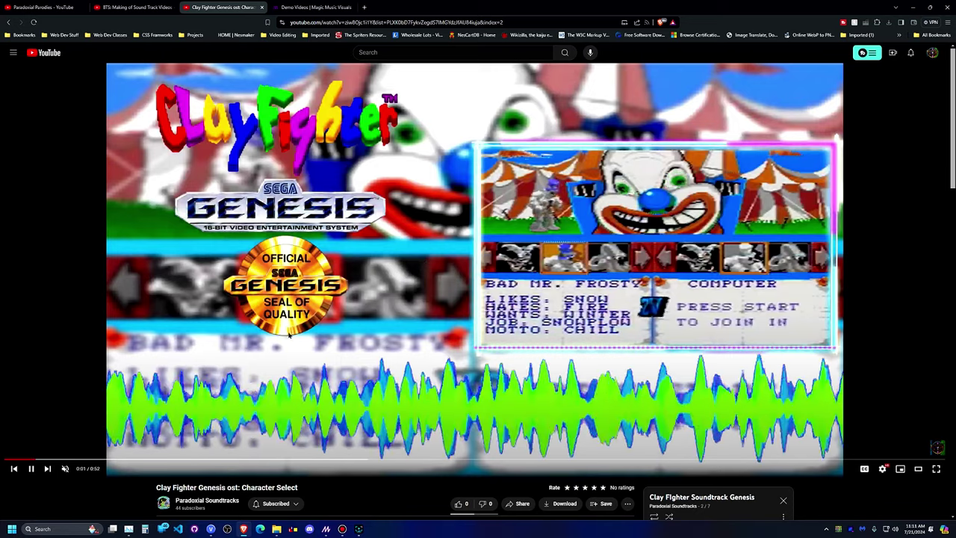
click(47, 468)
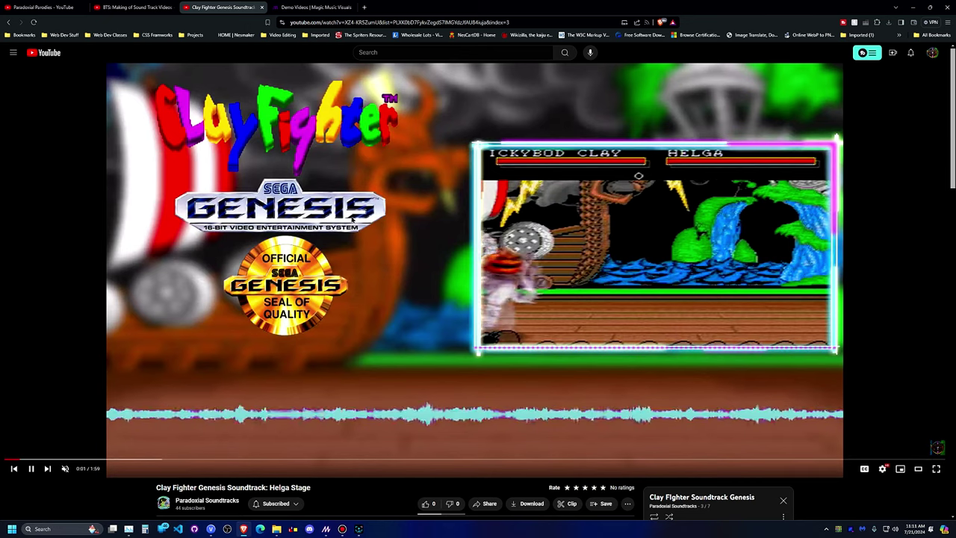
click(402, 342)
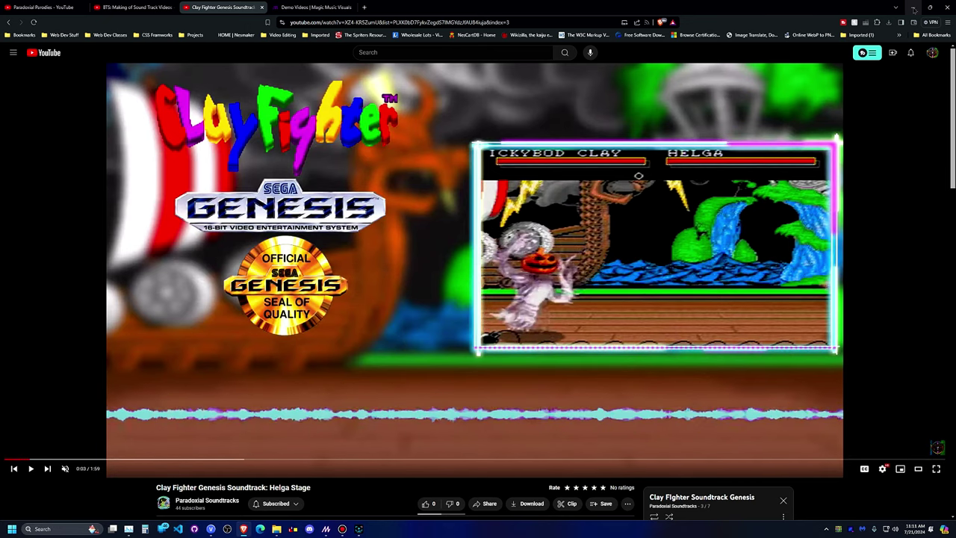
key(alt+Tab)
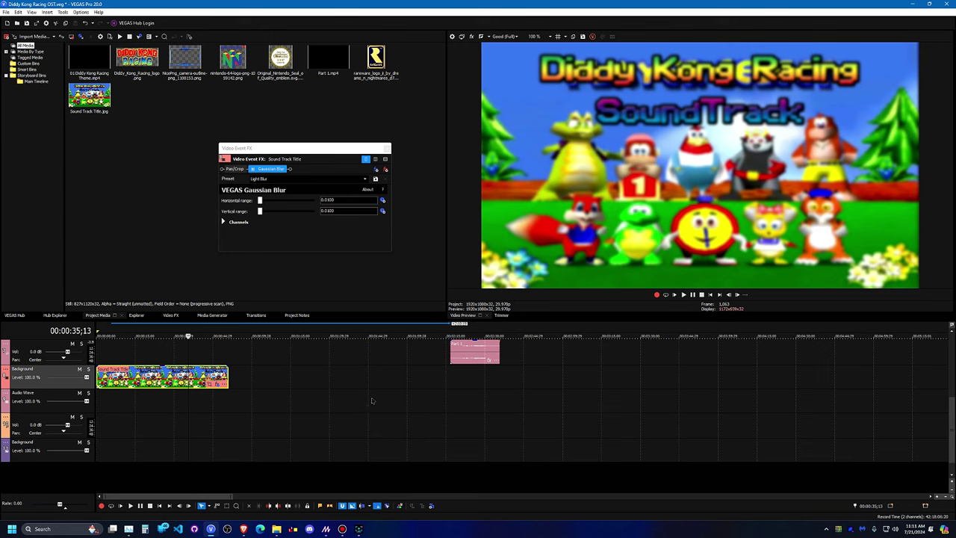
Close the Video Event FX window and shift the grouped frame, logo and background clips to start about 15 seconds into the timeline.
scroll(946, 441, up, 5)
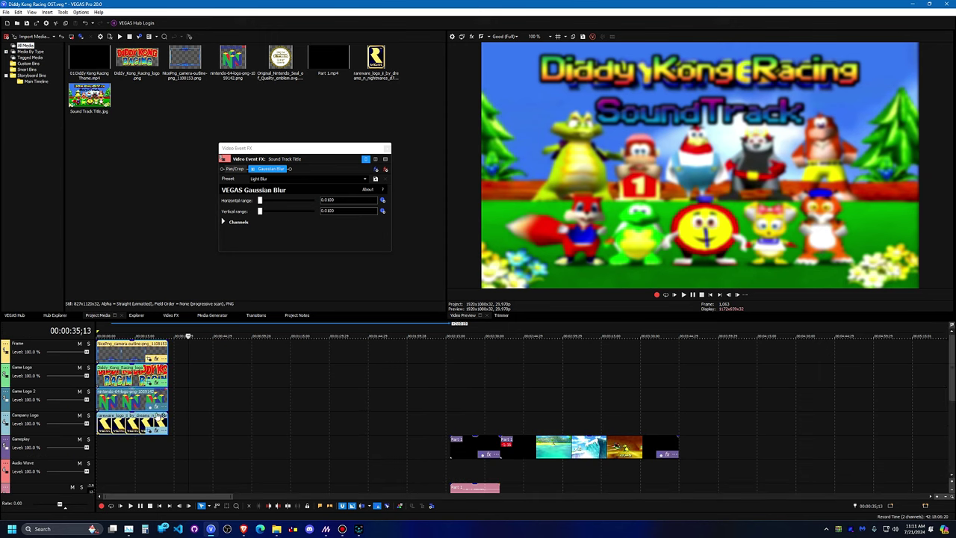
click(387, 148)
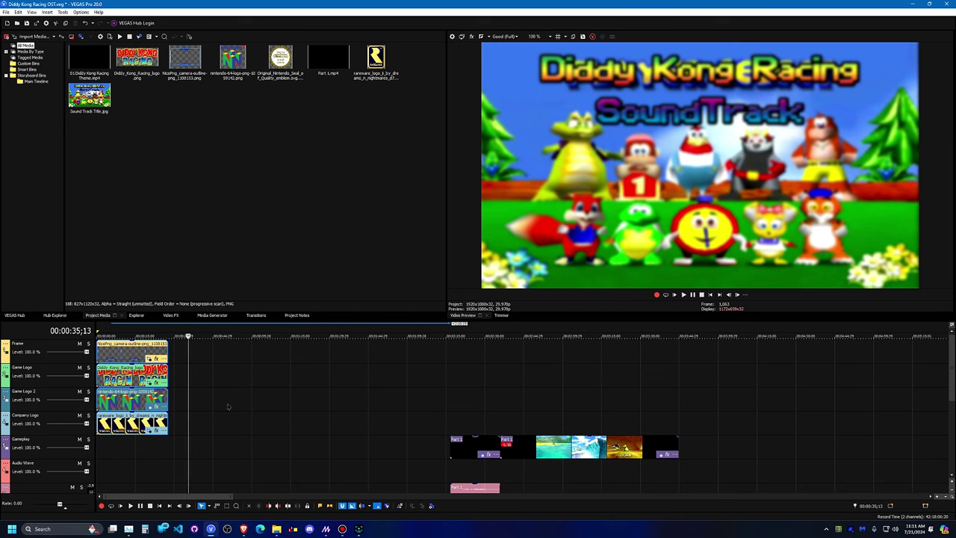
click(126, 374)
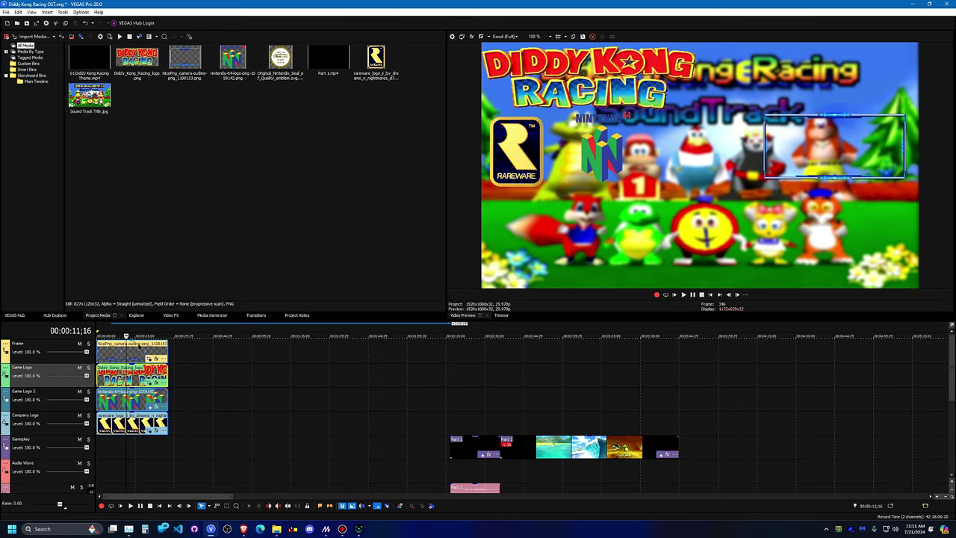
drag(133, 355, 173, 355)
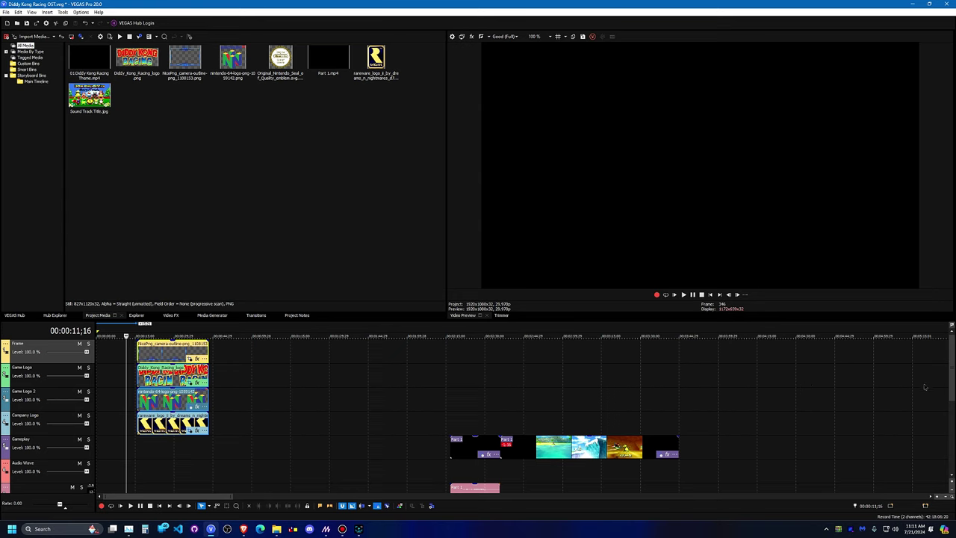
scroll(946, 386, down, 2)
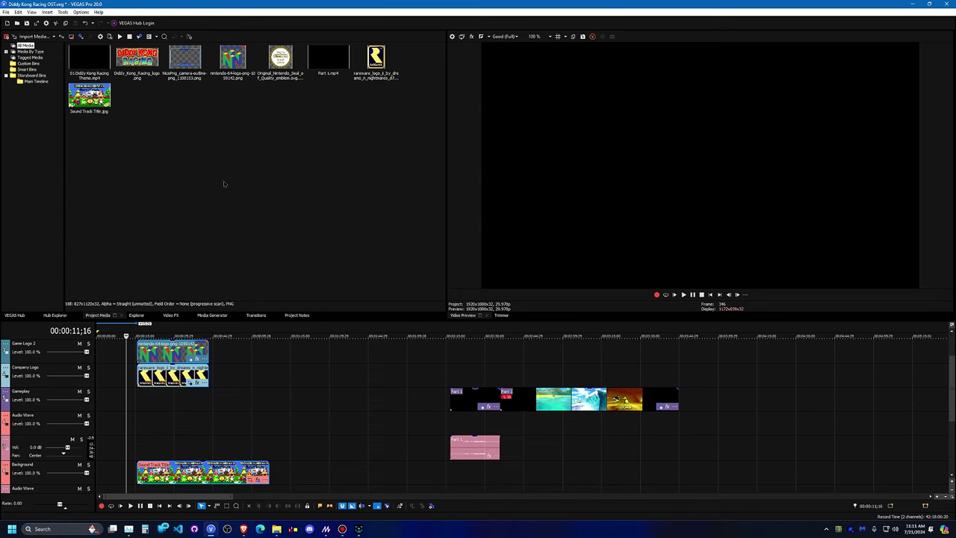
Move the first Part 1 gameplay clip with its audio to the very start of the timeline.
click(339, 154)
mouse_move(159, 495)
mouse_down()
mouse_move(829, 515)
mouse_move(142, 497)
mouse_up()
drag(462, 398, 110, 400)
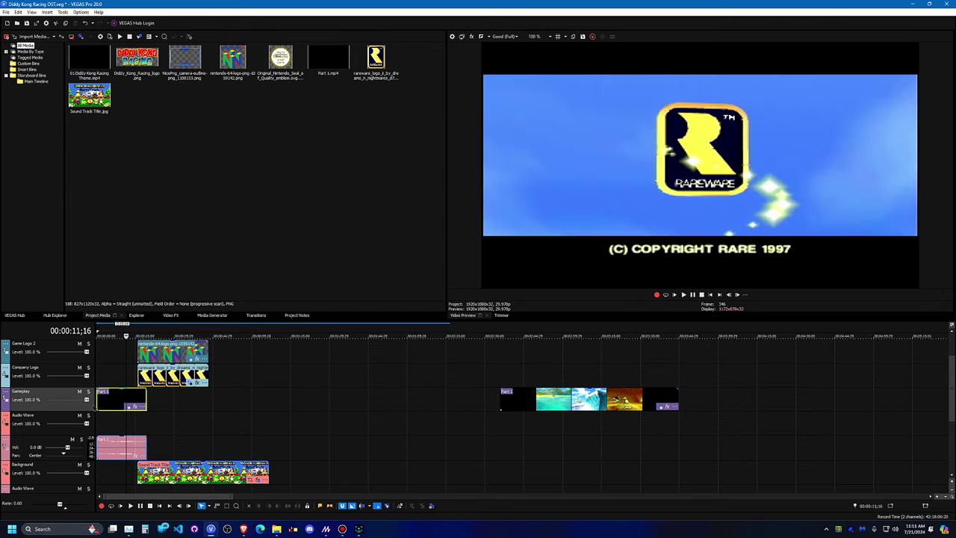
Mute the gameplay audio track and shift the grouped frame, logo and background clips to start where the first gameplay clip ends.
click(109, 370)
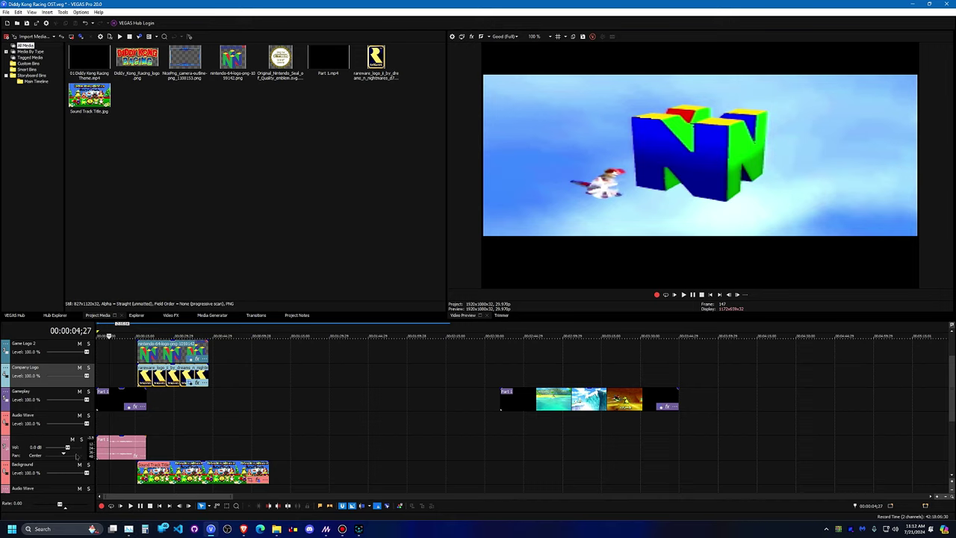
click(73, 440)
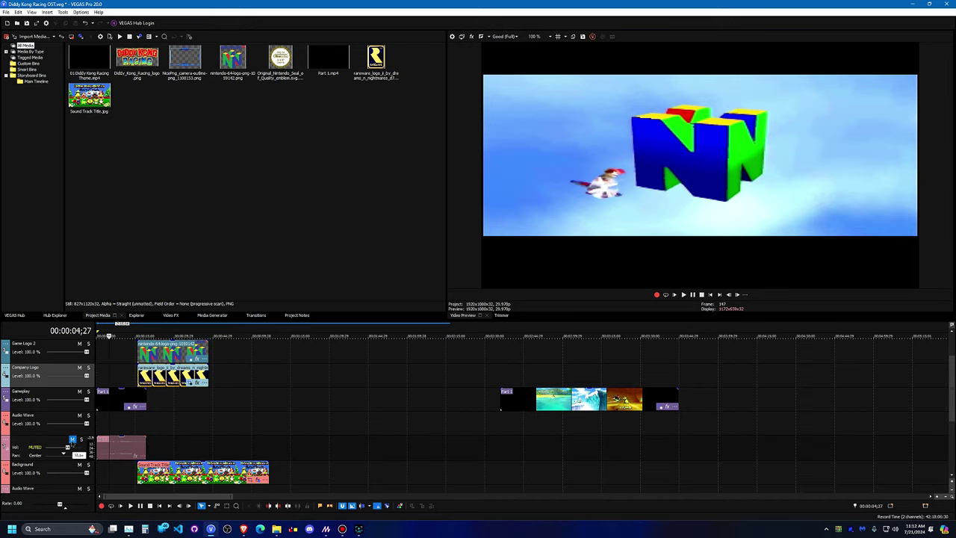
click(109, 365)
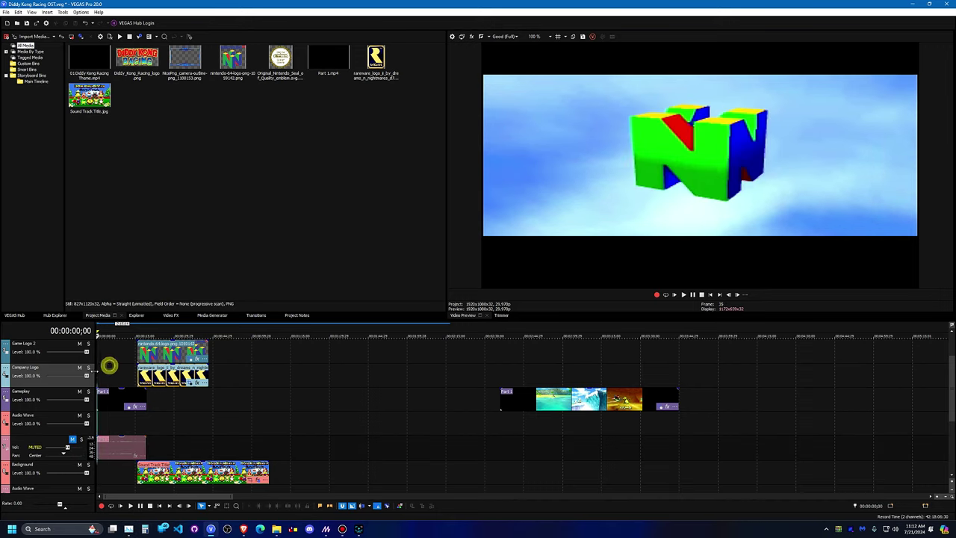
key(KP_6)
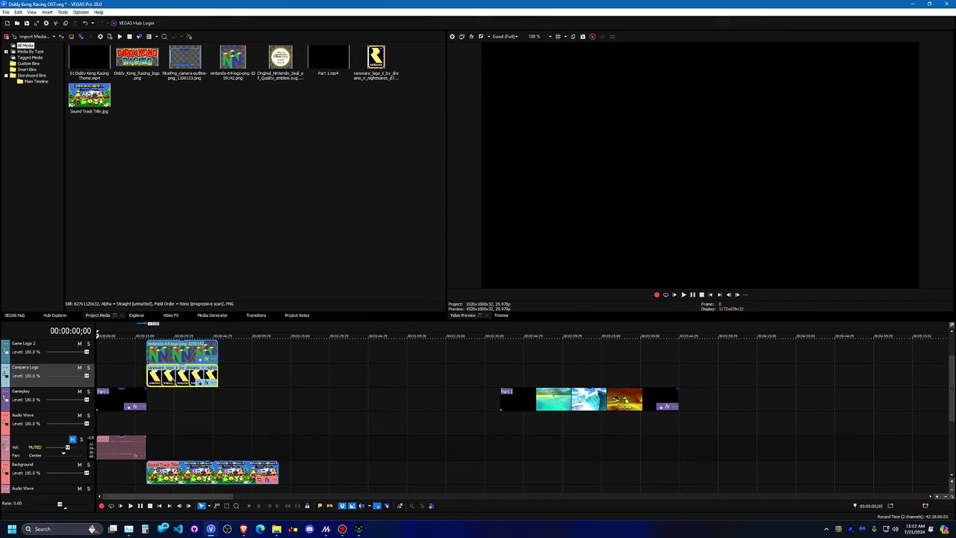
Play the timeline, move the second Part 1 gameplay clip directly after the first, and check its Pan/Crop settings.
click(684, 294)
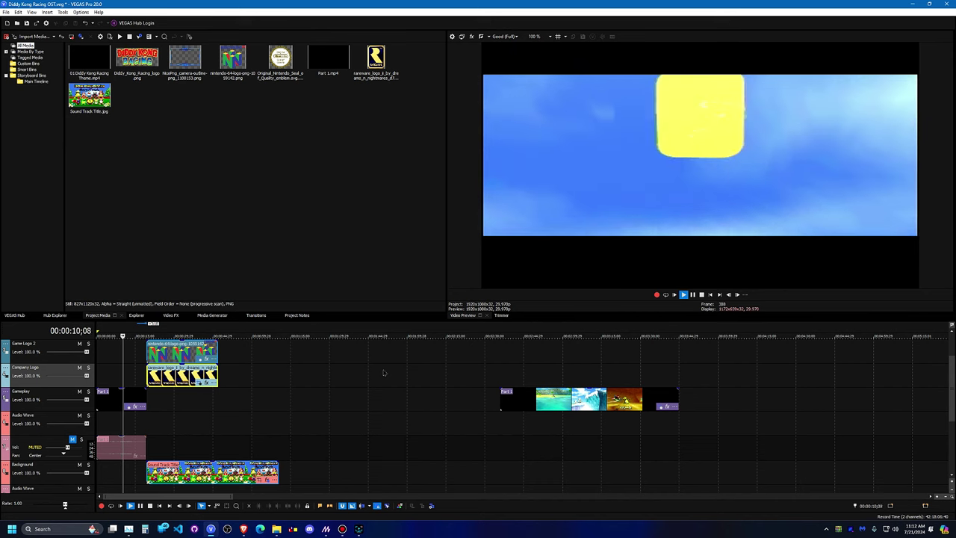
drag(587, 405, 234, 416)
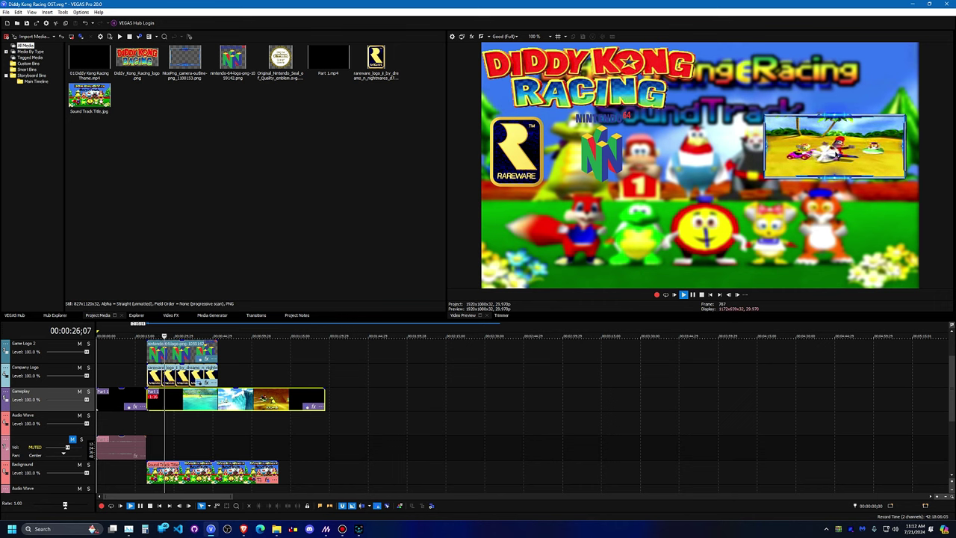
click(310, 407)
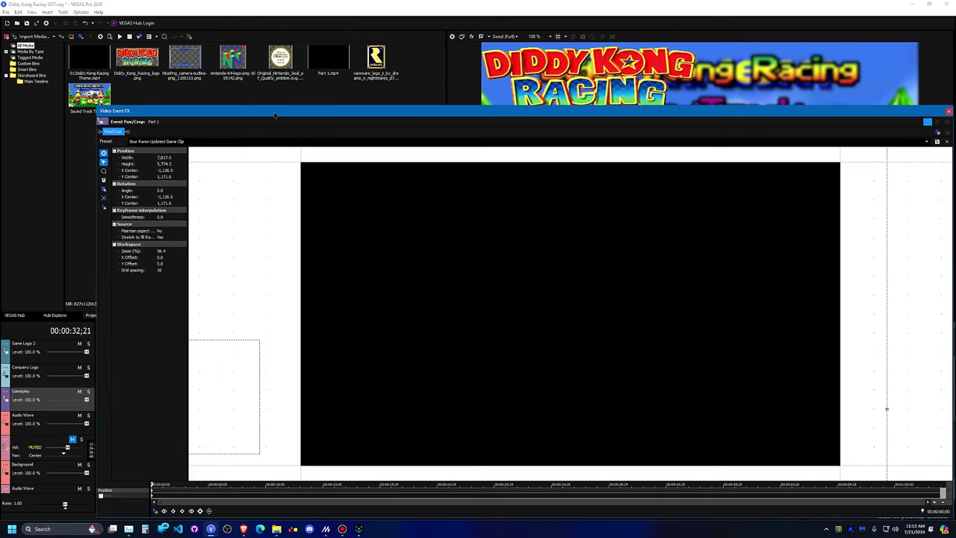
drag(275, 116, 236, 82)
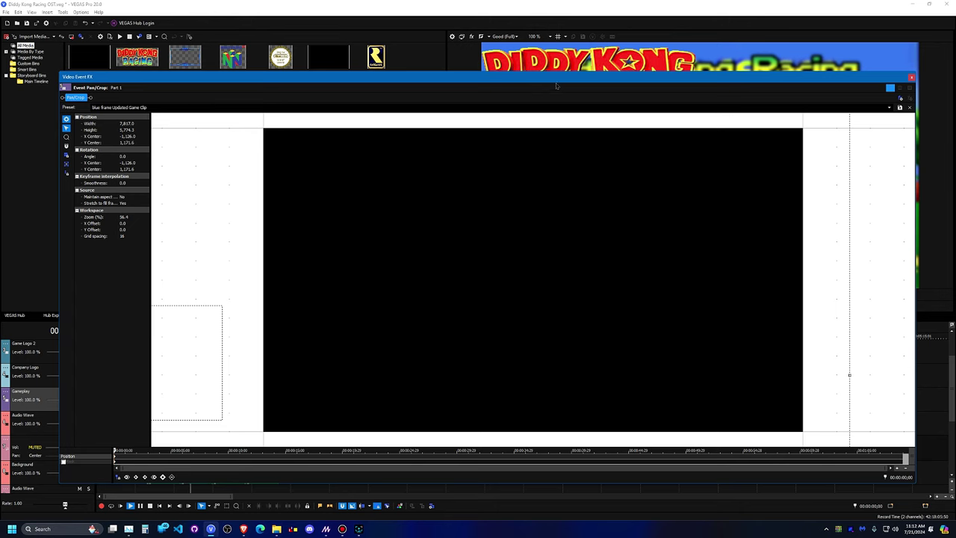
click(912, 77)
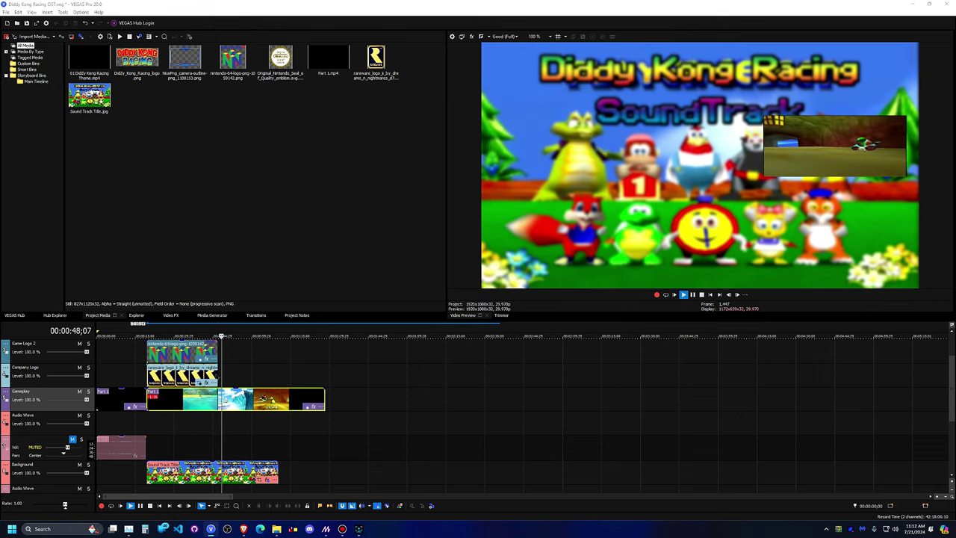
Extend the grouped logo, frame and background clips to the end of the second gameplay clip.
drag(217, 375, 325, 374)
mouse_move(277, 528)
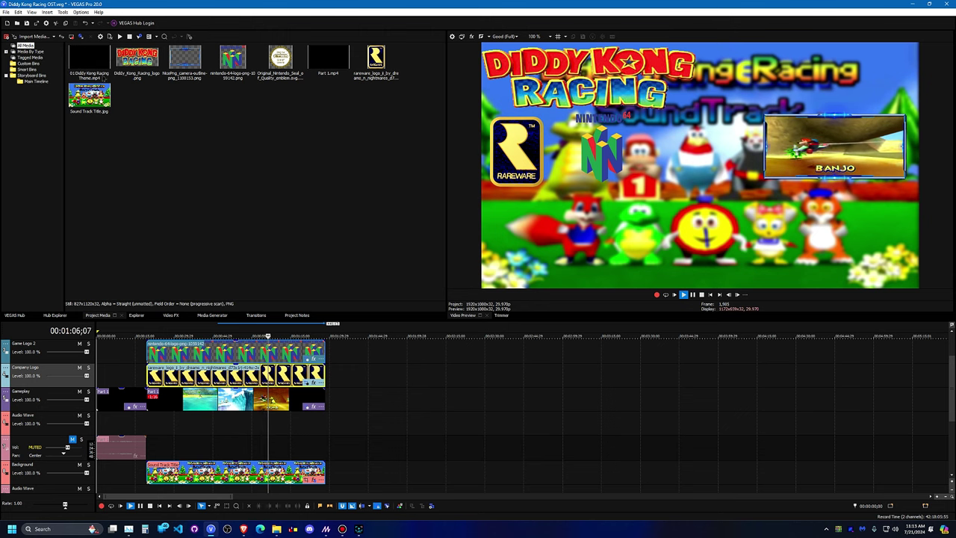
Add 01 Diddy Kong Racing Theme.mp4 to the Audio Wave track at the start of the second gameplay clip.
scroll(747, 434, down, 2)
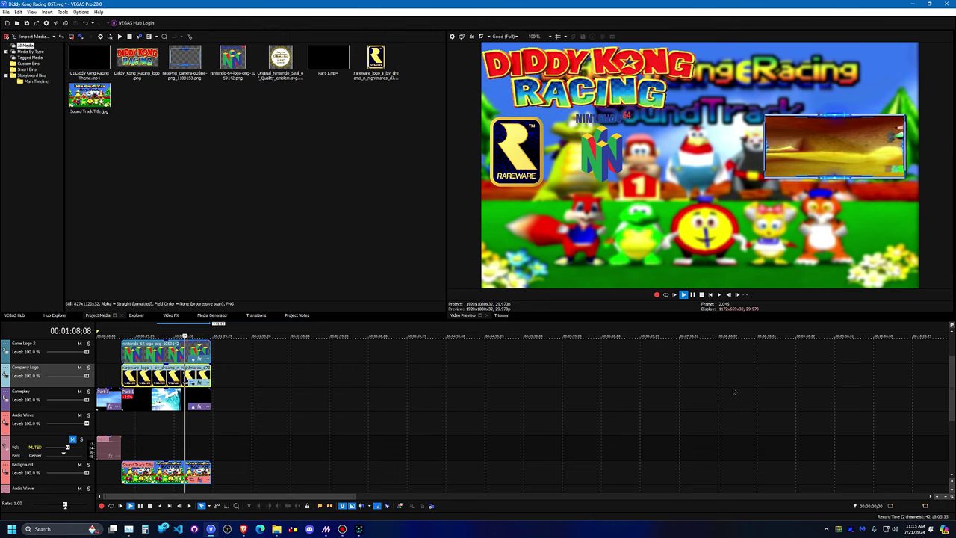
click(946, 497)
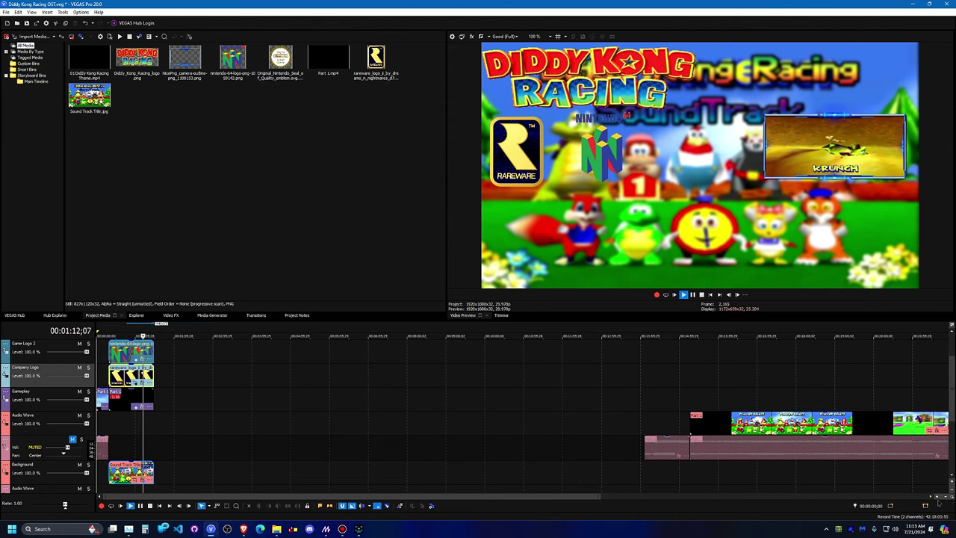
click(940, 496)
click(940, 496)
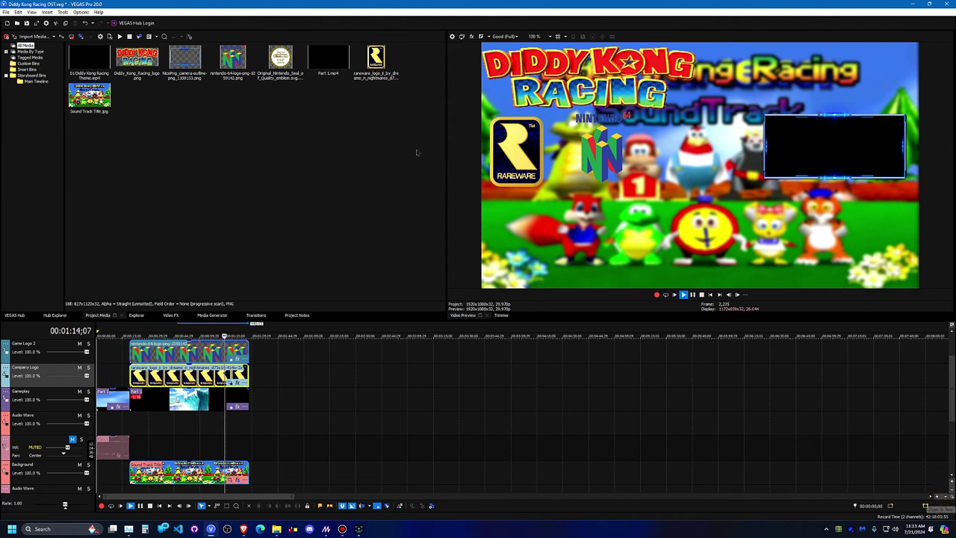
drag(89, 60, 138, 429)
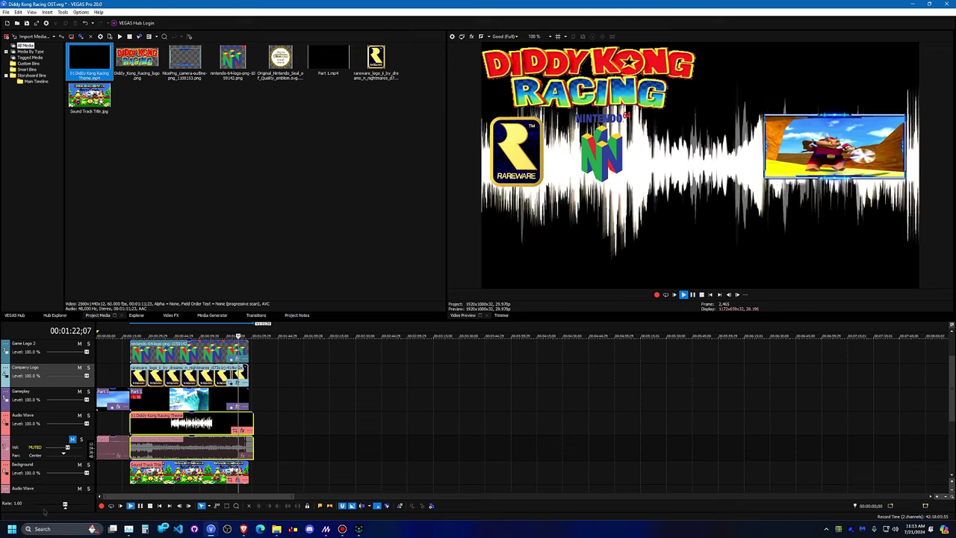
Shift the theme waveform clip aside to view the background without it, and return it to the start of the second gameplay clip.
drag(138, 429, 150, 429)
drag(240, 428, 402, 428)
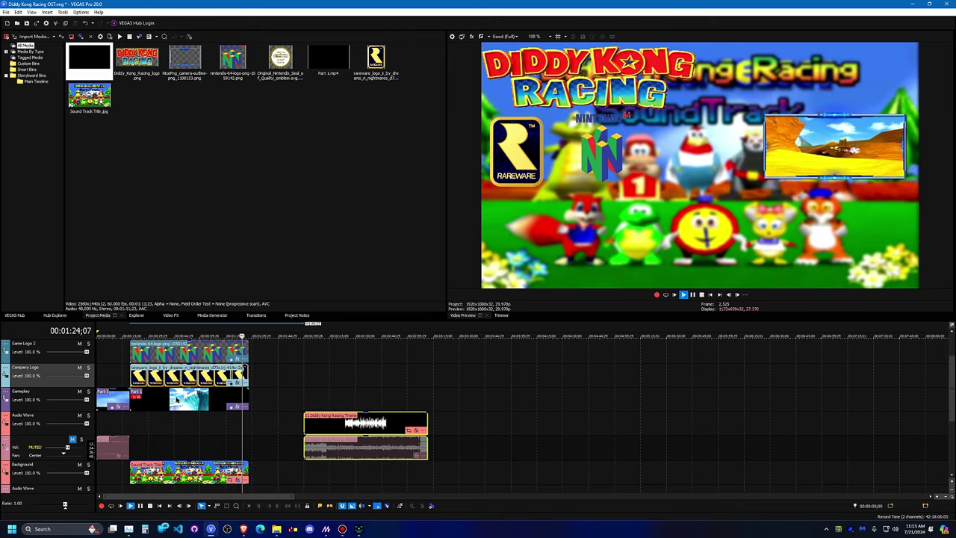
click(179, 400)
click(702, 294)
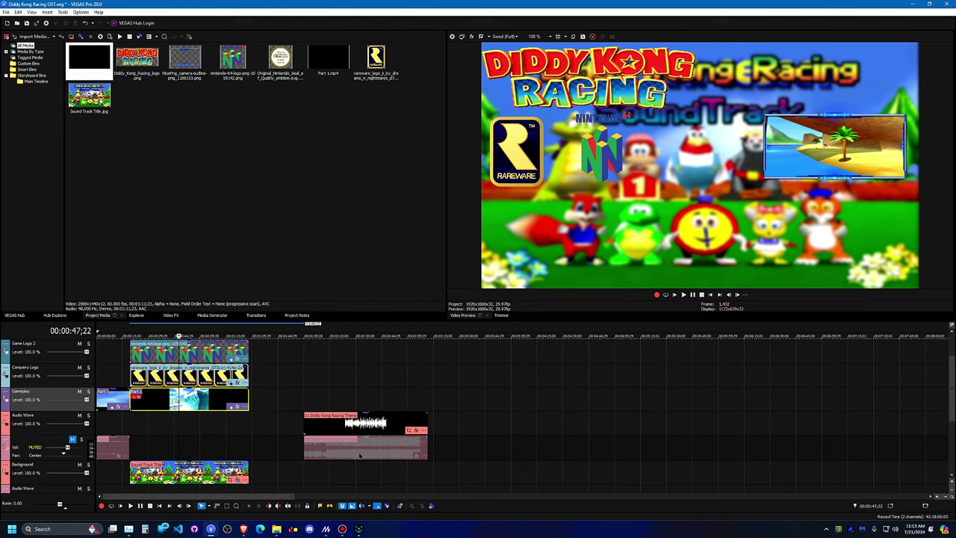
drag(357, 431, 184, 436)
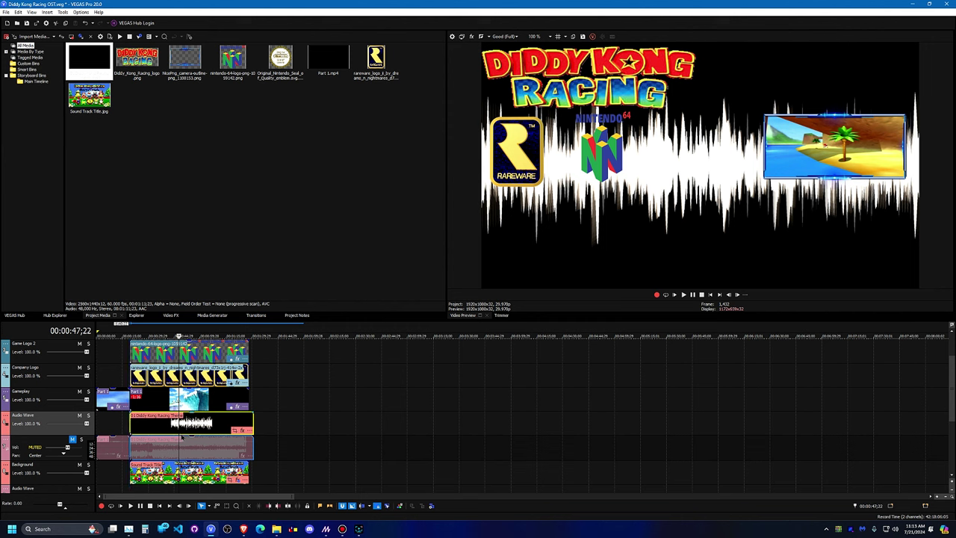
Add the Chroma Keyer and Color Corrector effects to the theme waveform clip.
click(234, 431)
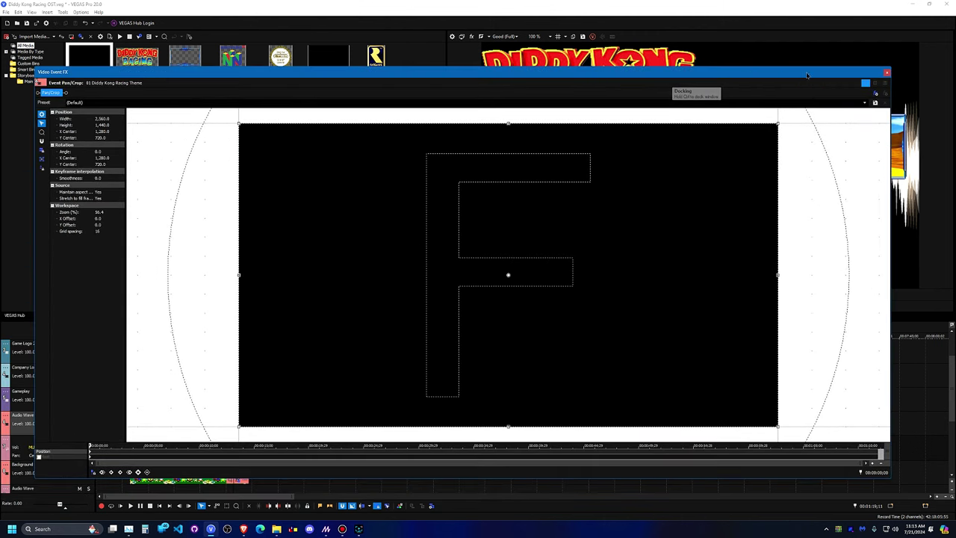
click(876, 93)
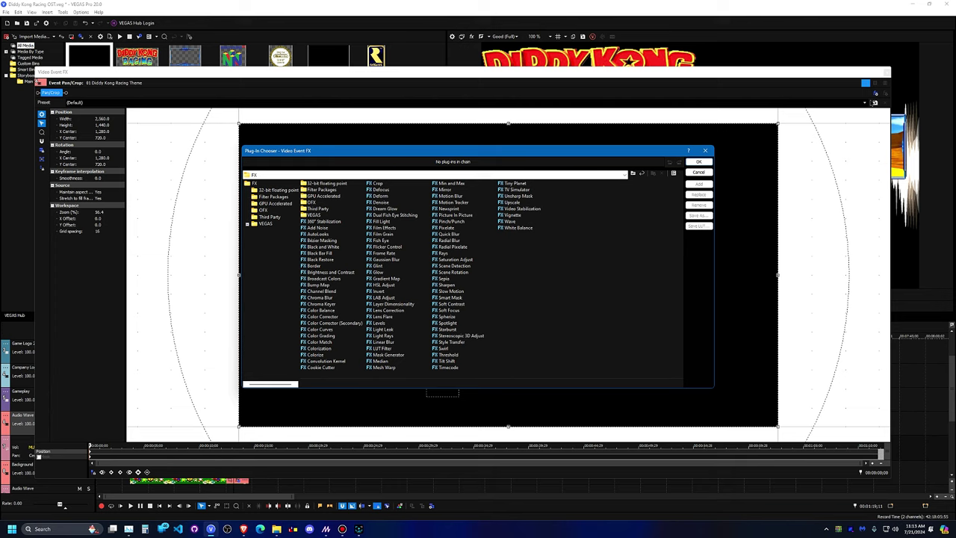
double_click(331, 304)
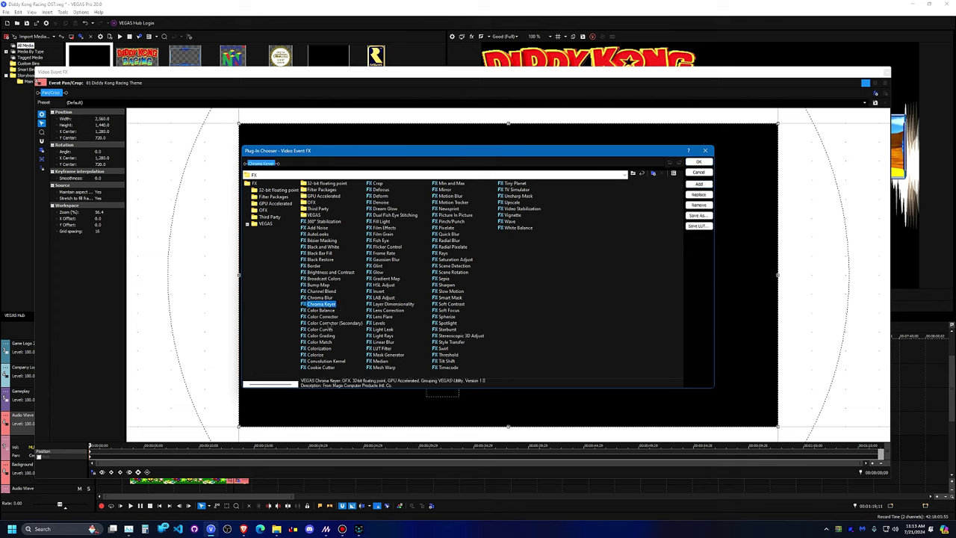
double_click(322, 316)
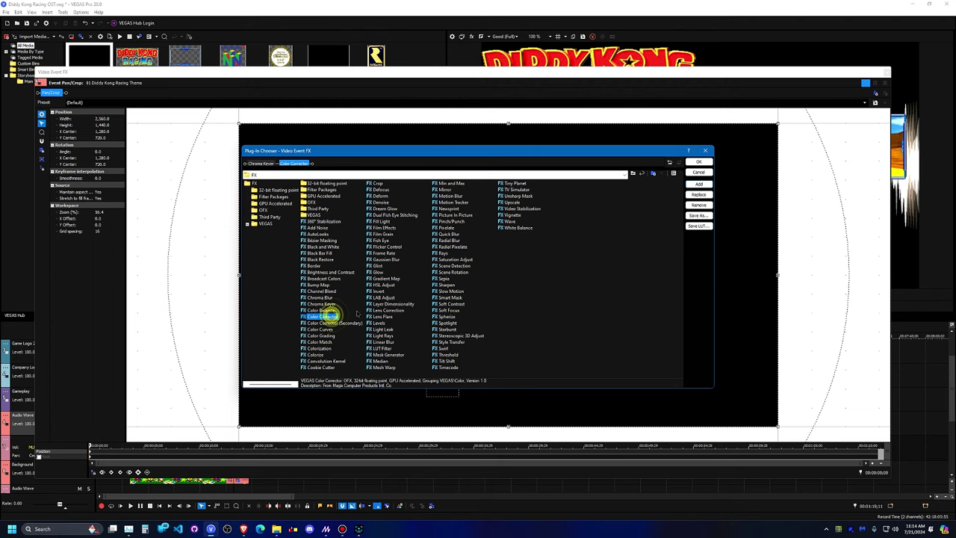
click(699, 162)
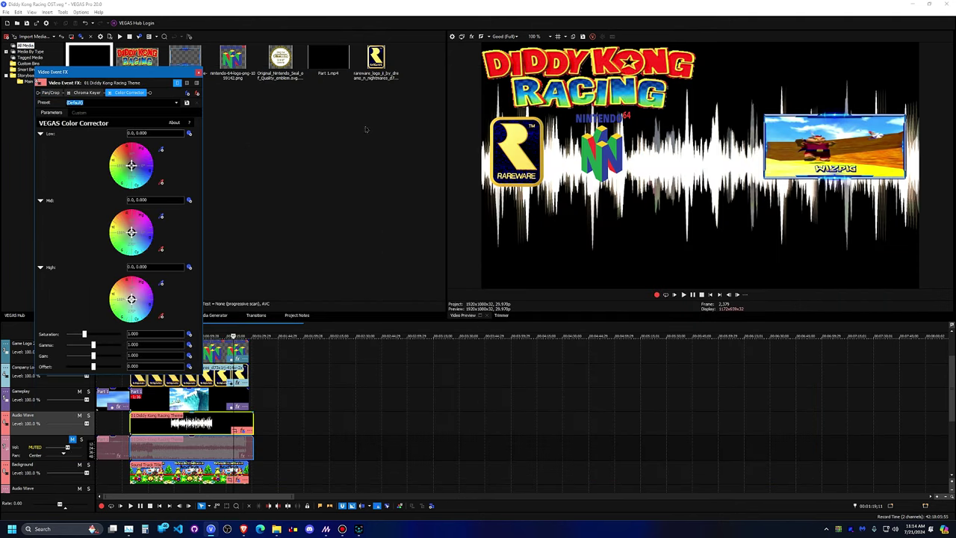
Apply the For SoundTrack Videos preset to the waveform clip's Chroma Keyer.
click(77, 93)
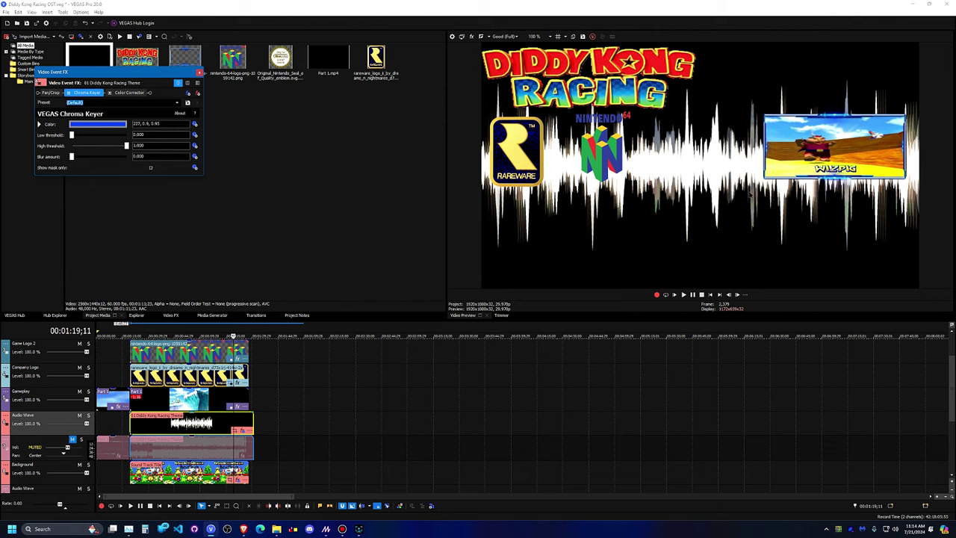
click(176, 104)
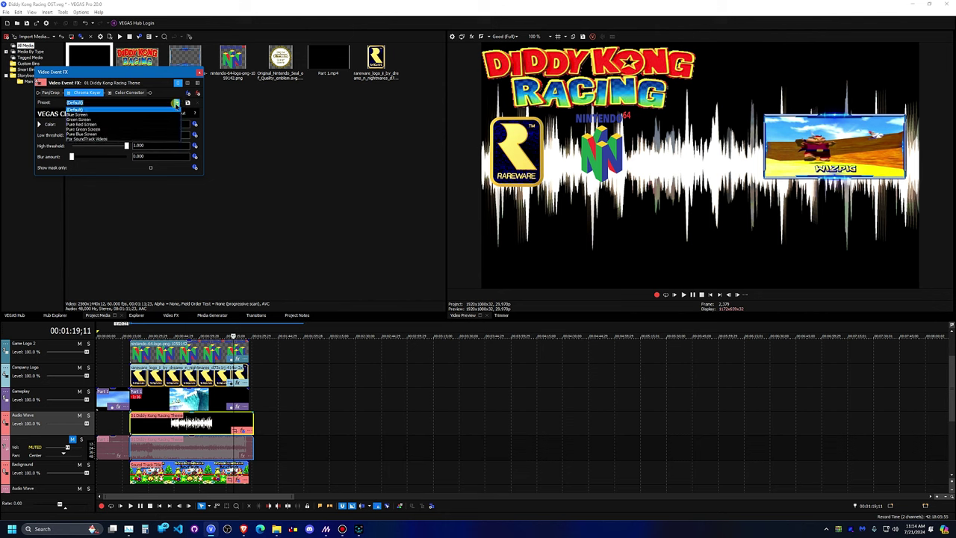
click(137, 137)
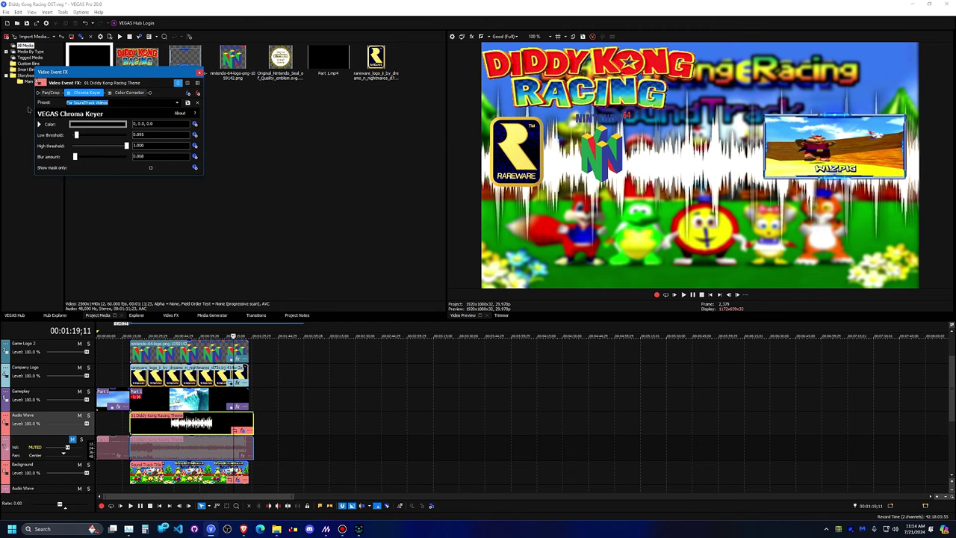
Apply the Wavebar for OST Videos Pan/Crop preset to the waveform clip and close the effects window.
click(47, 92)
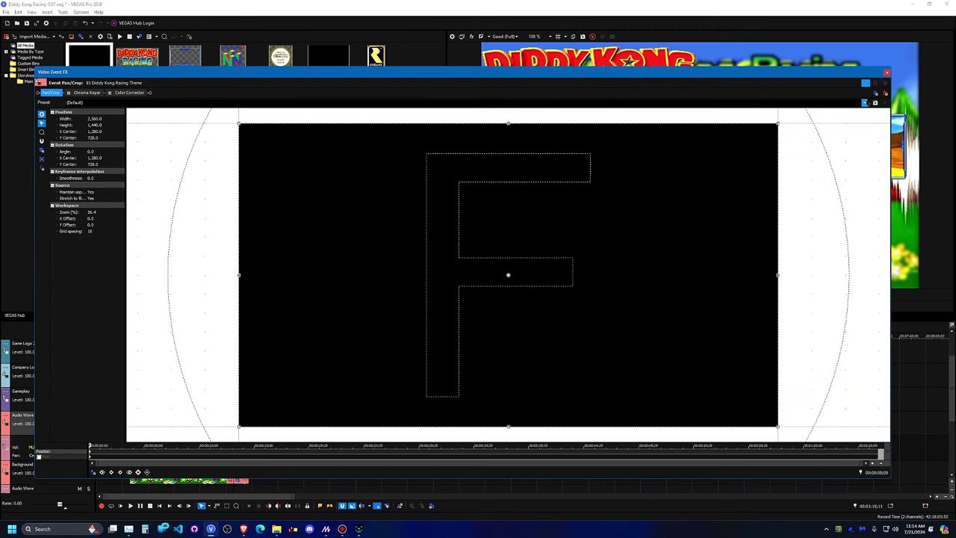
click(865, 102)
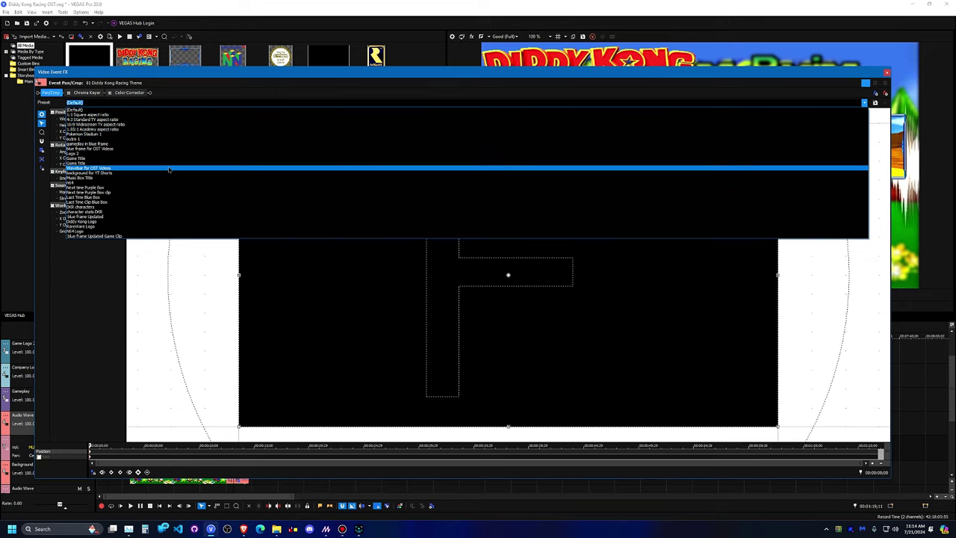
click(168, 170)
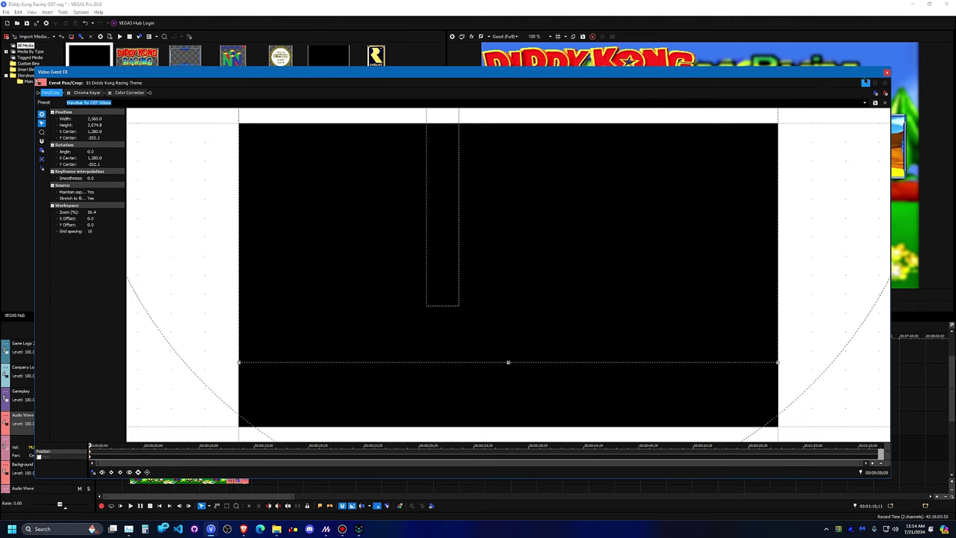
click(887, 71)
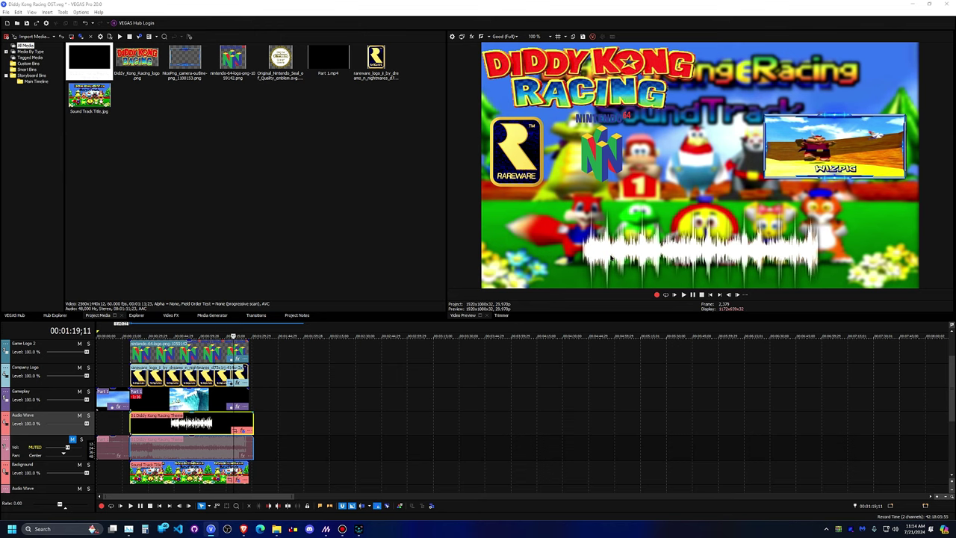
Switch to Magic, view the Diddy Kong Racing waveform scene, and return to VEGAS Pro.
click(327, 529)
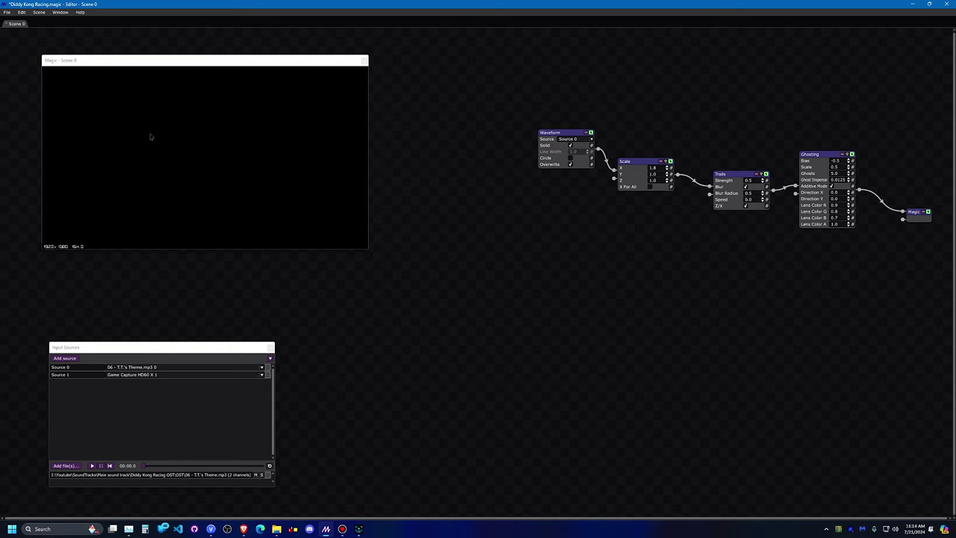
click(912, 4)
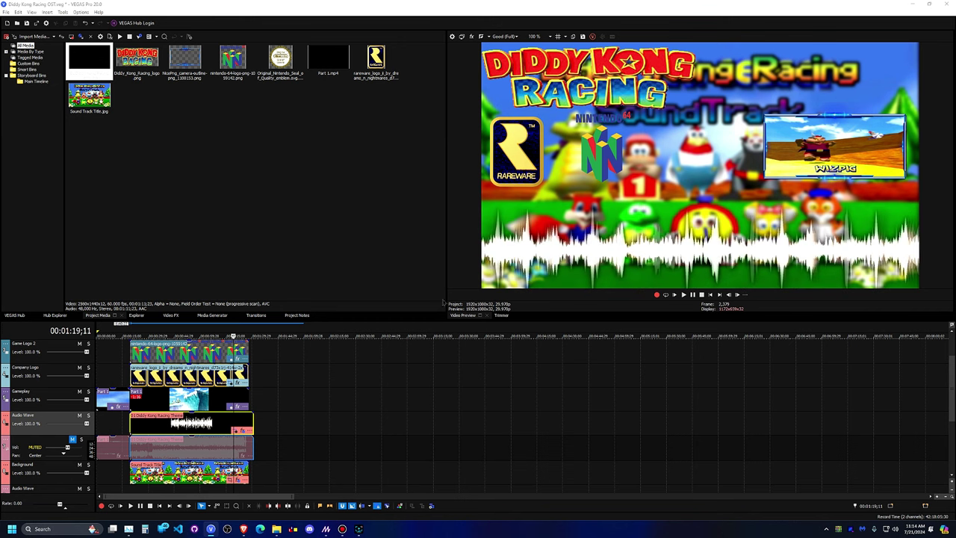
Preview the composition with the waveform by playing it from the start of the logo clips.
click(127, 374)
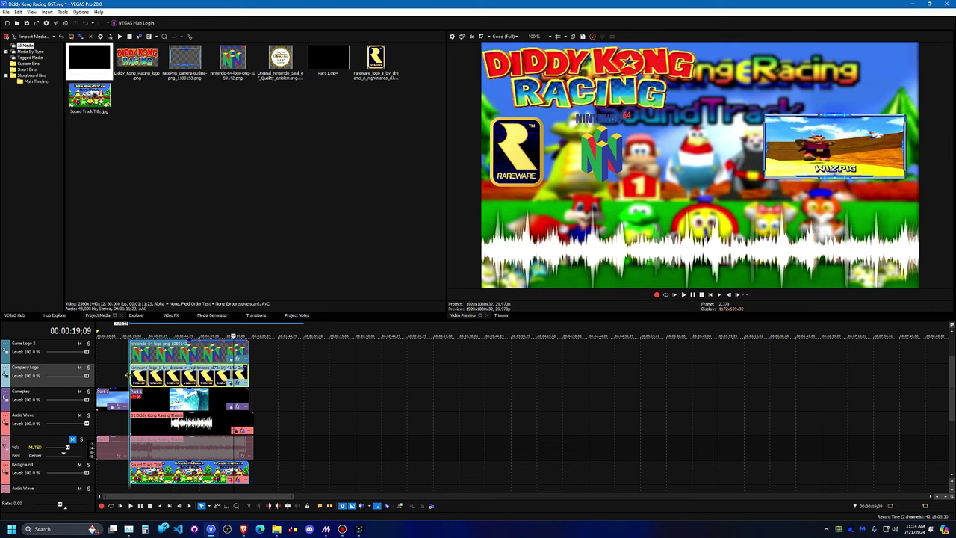
key(space)
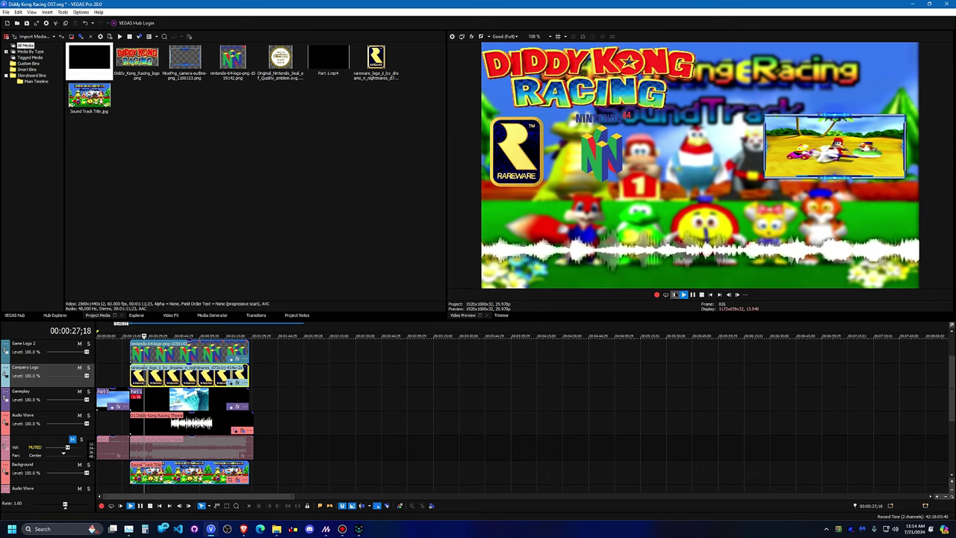
key(space)
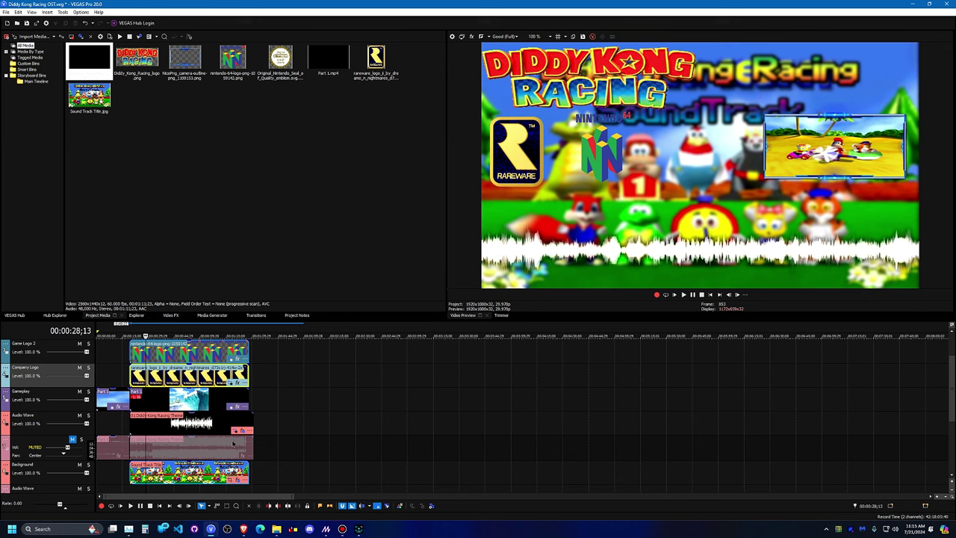
Extend the background, logo and second gameplay clips to the end of the theme waveform clip.
drag(253, 473, 254, 450)
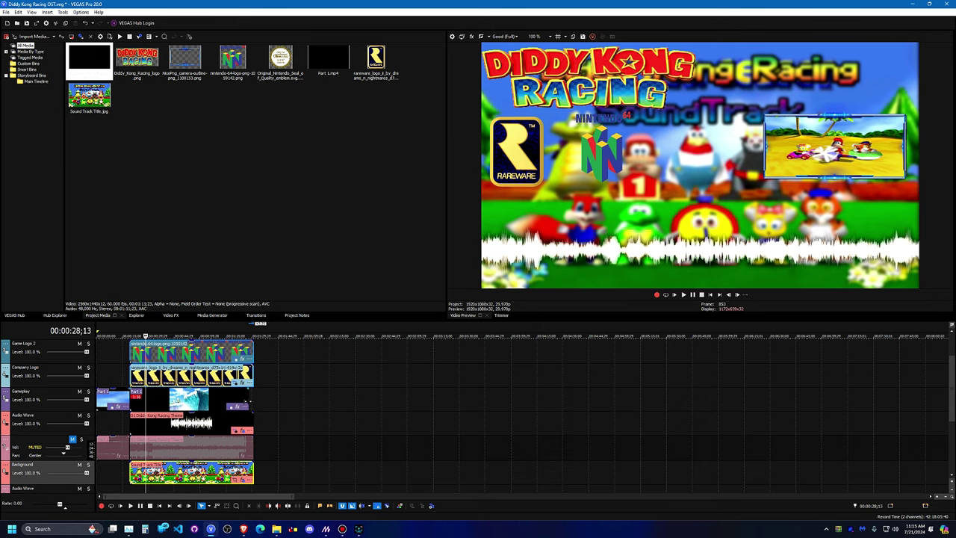
drag(251, 401, 252, 399)
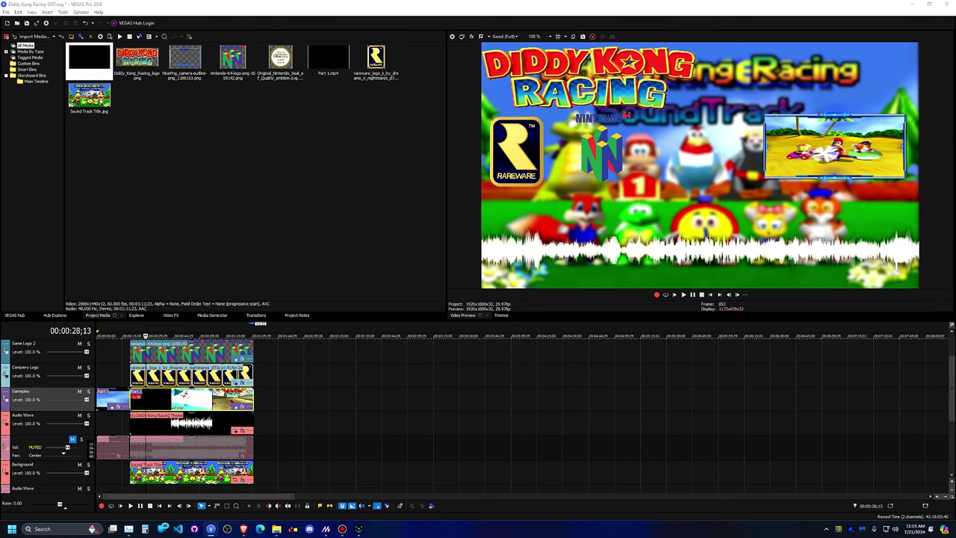
Look through the Color Corrector presets for the theme waveform clip without choosing one.
mouse_move(290, 100)
mouse_down()
mouse_move(348, 91)
mouse_move(311, 114)
mouse_move(301, 104)
mouse_up()
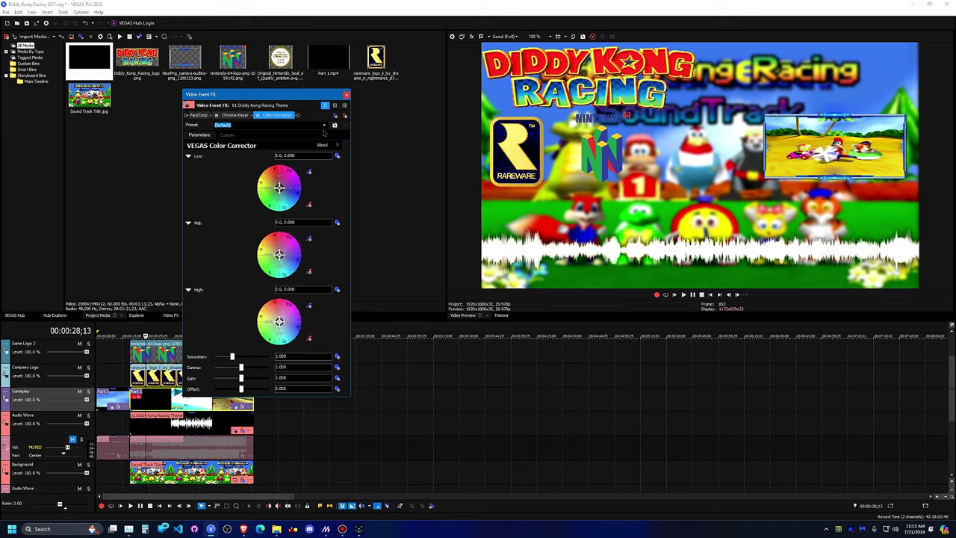
click(323, 125)
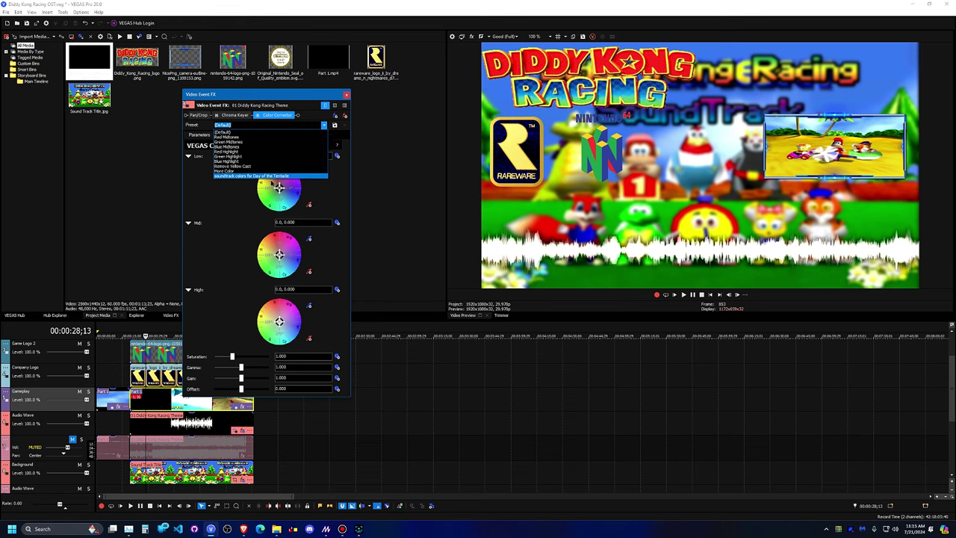
click(200, 207)
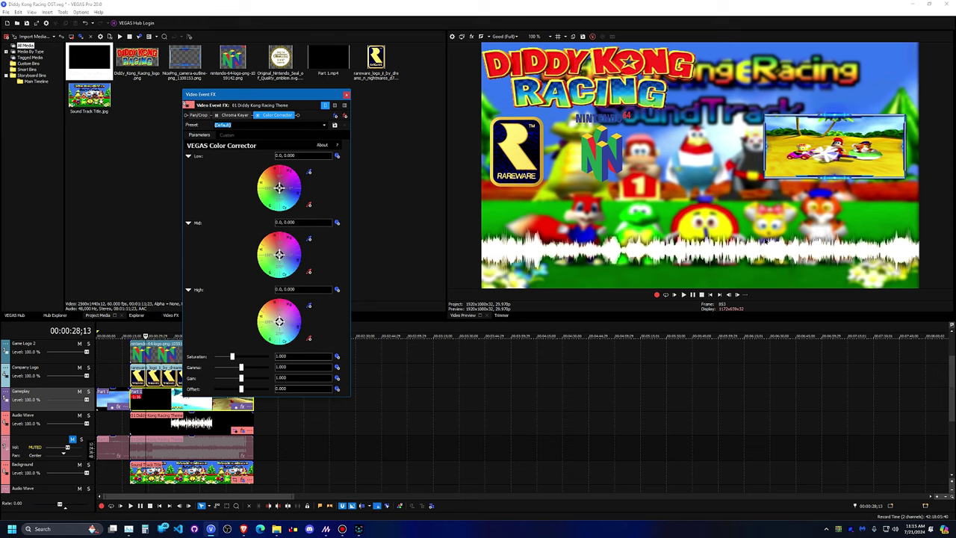
Recolour the theme waveform with Color Corrector: saturation about 2.286, highs shifted to yellow and mids shifted fully to magenta.
drag(232, 357, 255, 357)
mouse_move(279, 321)
mouse_down()
mouse_move(301, 317)
mouse_move(296, 308)
mouse_move(266, 312)
mouse_up()
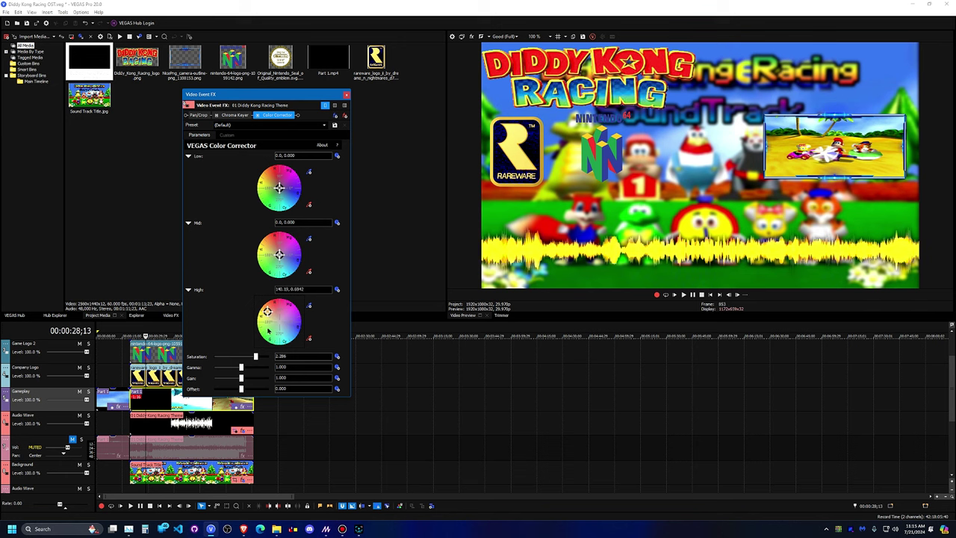
drag(279, 255, 285, 214)
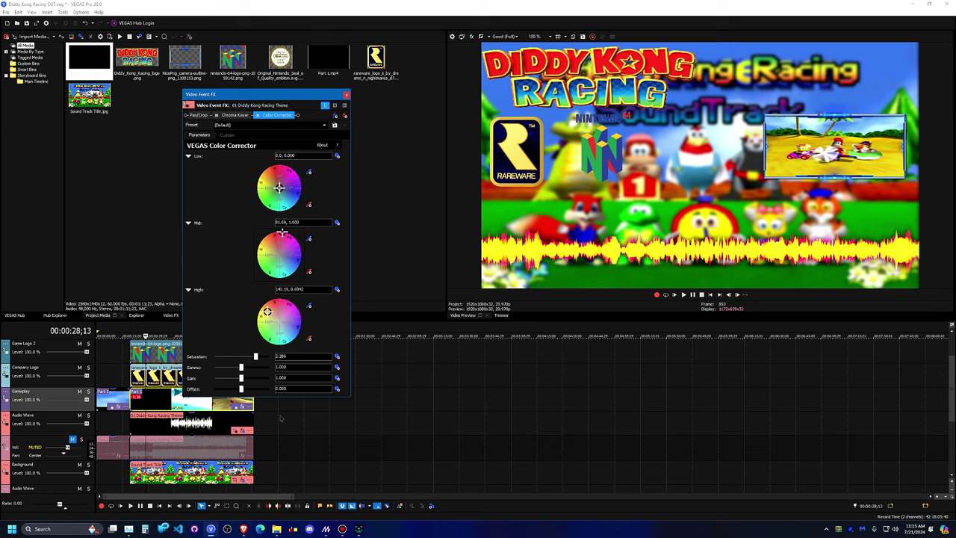
Play the composition to preview the recoloured waveform, return to 00:00:26;11, and close the effect settings.
click(684, 296)
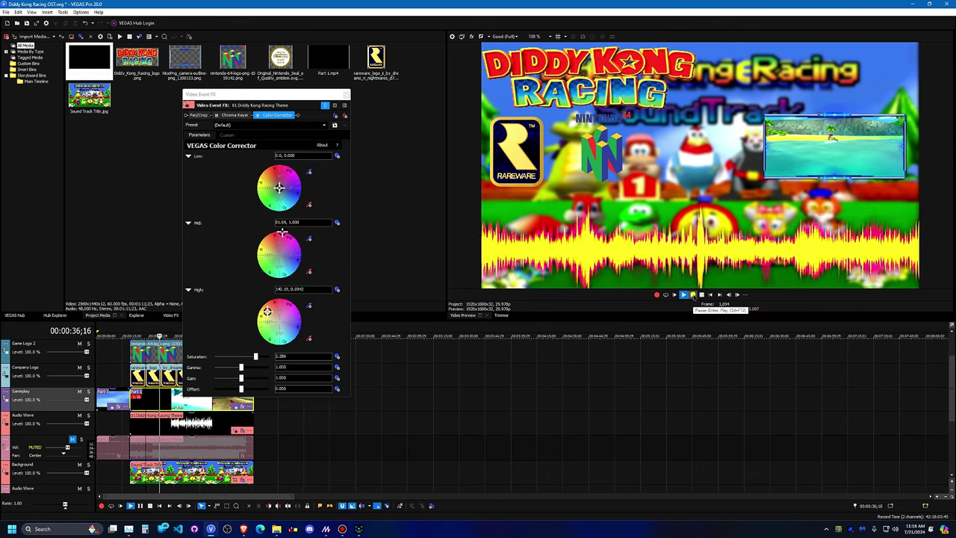
click(694, 294)
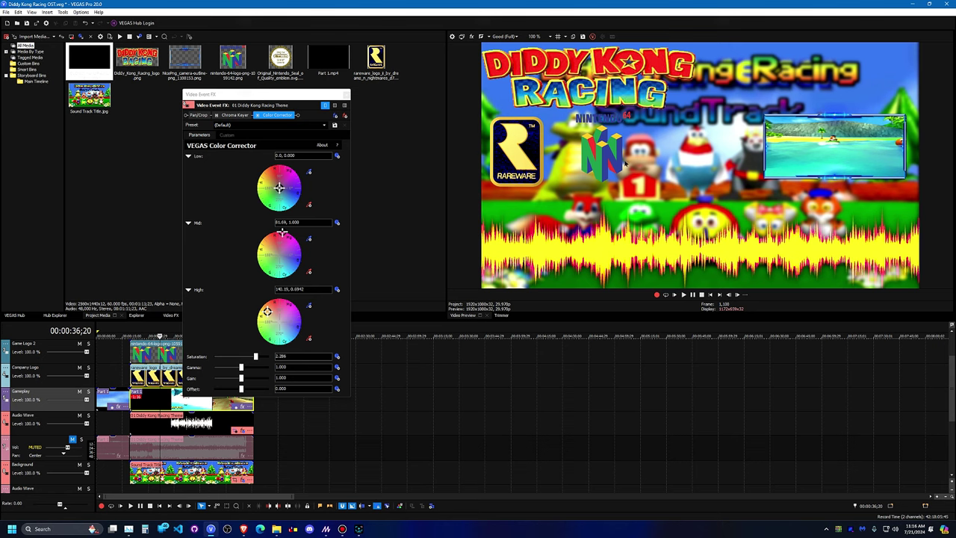
click(142, 346)
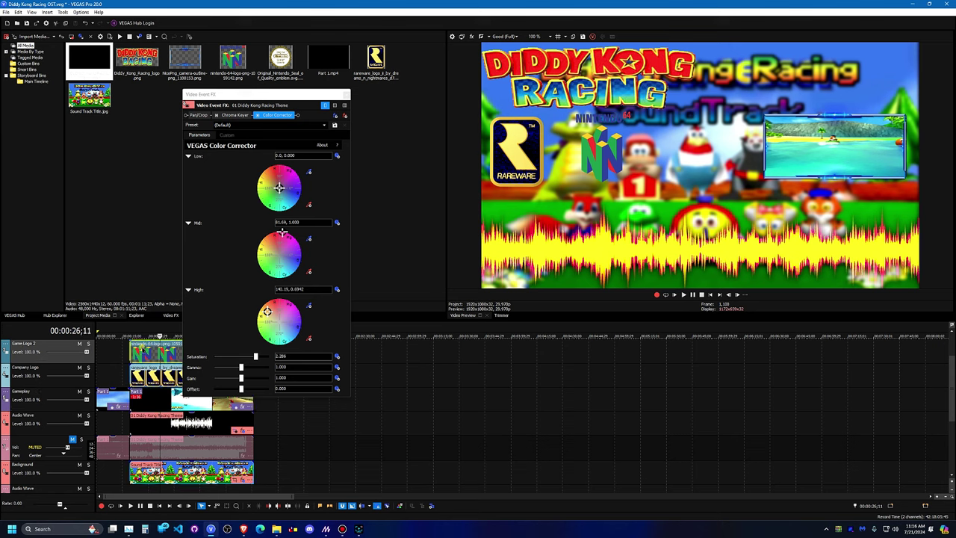
click(346, 95)
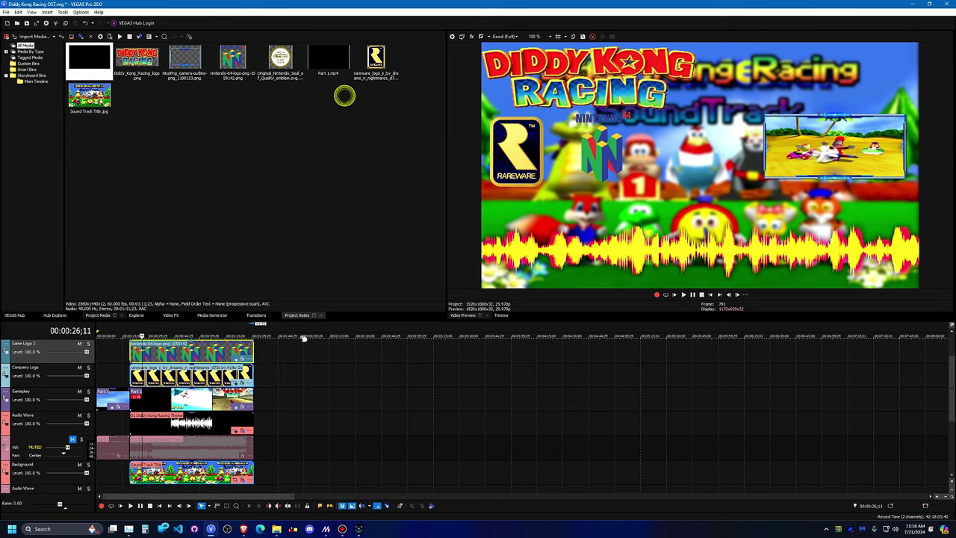
Swap the positions of the Nintendo 64 and Rareware logos with Pan/Crop, and view the frame at 00:01:08;23.
click(238, 360)
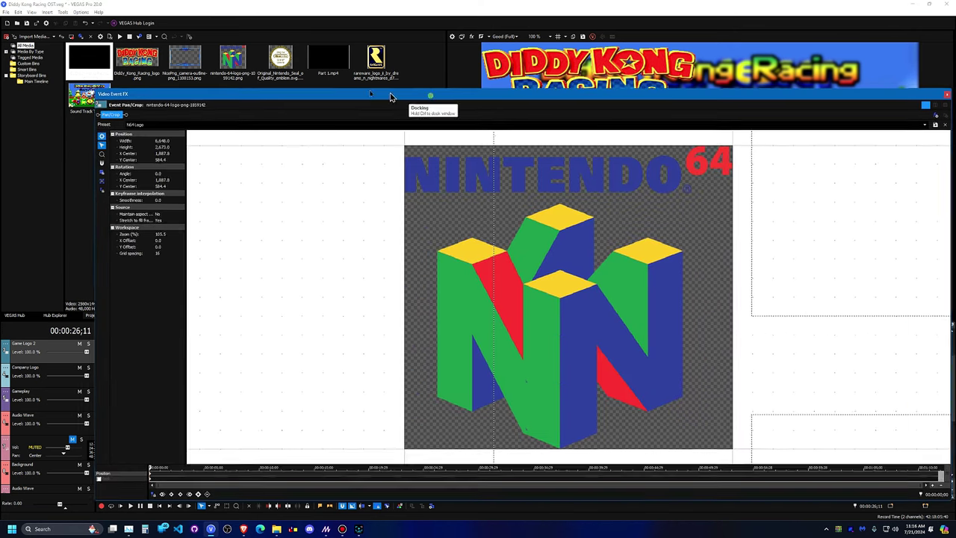
click(435, 95)
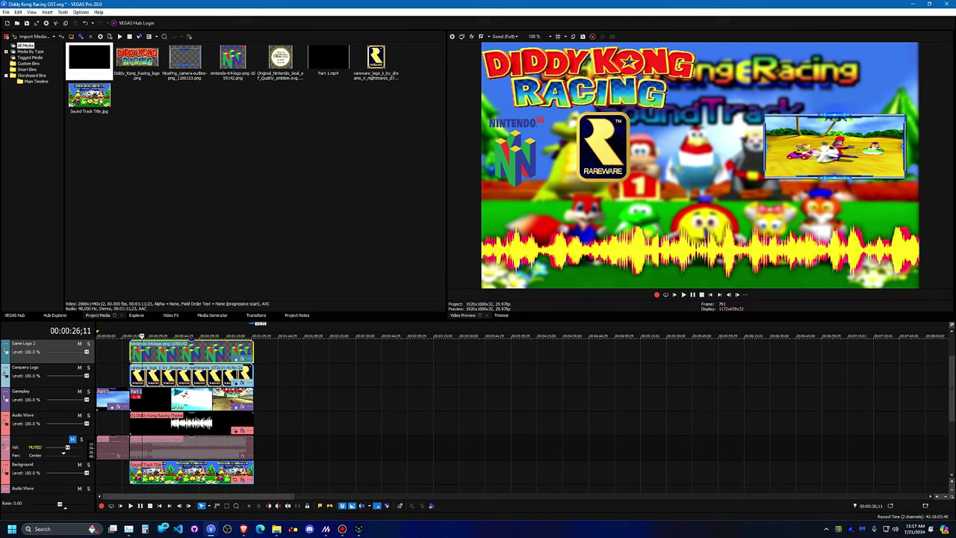
click(216, 472)
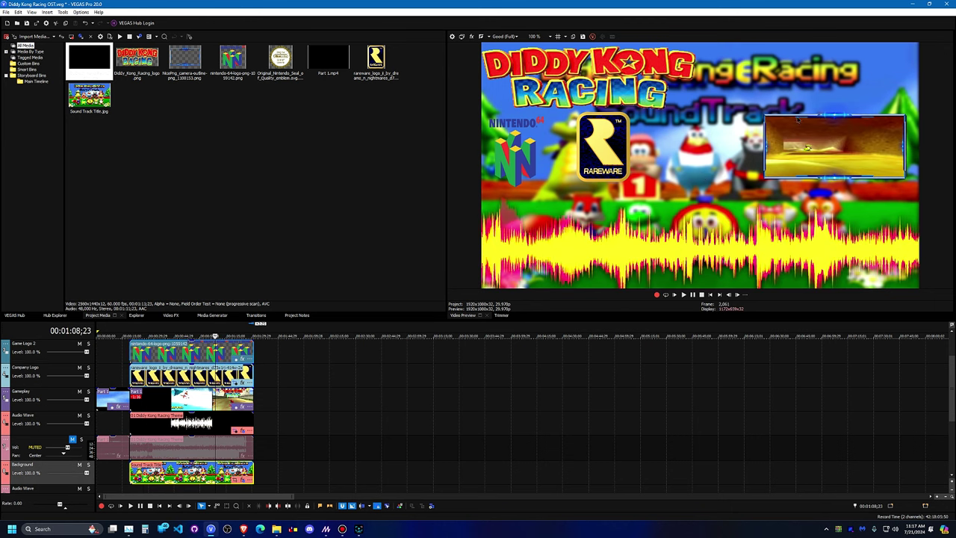